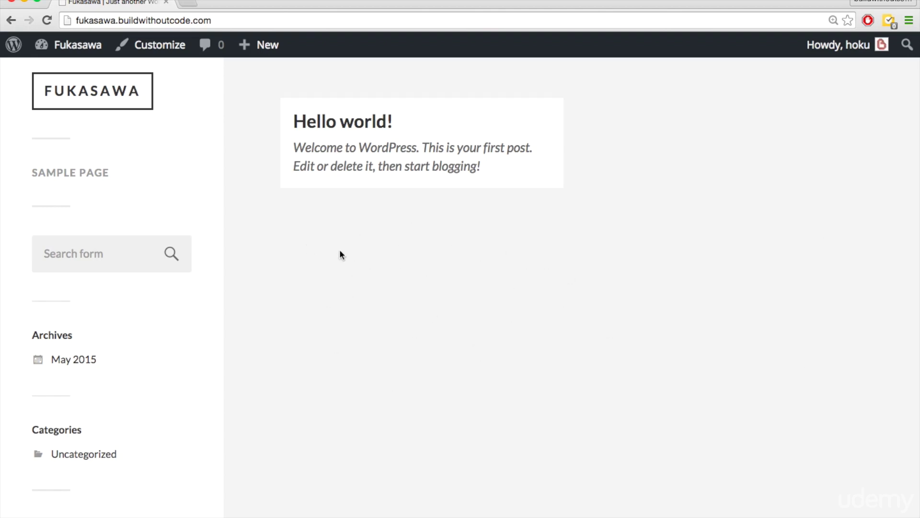
Go from the live Fukasawa site to the Dashboard and start a new post
{"action": "left_click", "coordinate": [73, 45]}
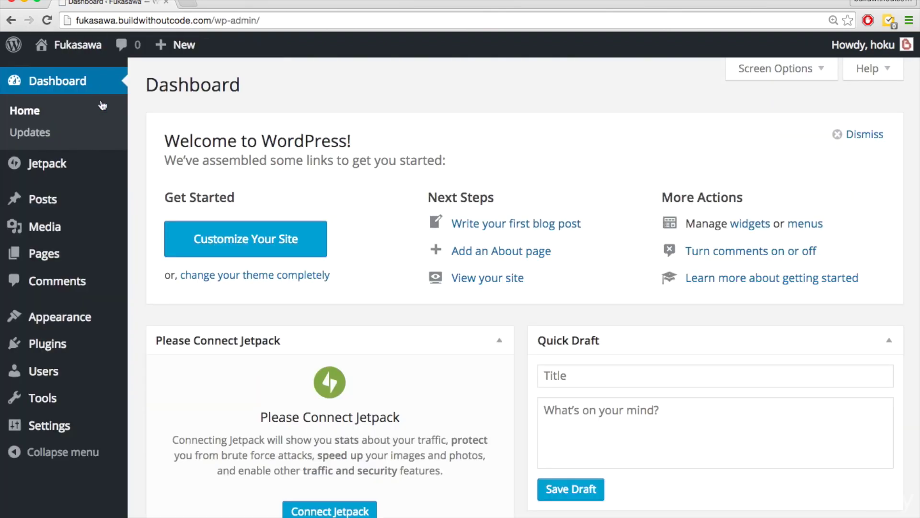
{"action": "mouse_move", "coordinate": [42, 199]}
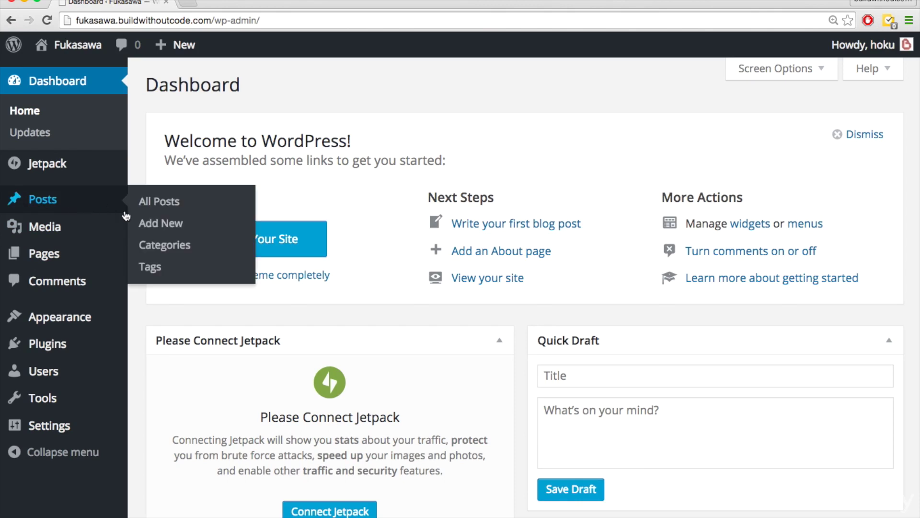
{"action": "left_click", "coordinate": [158, 226]}
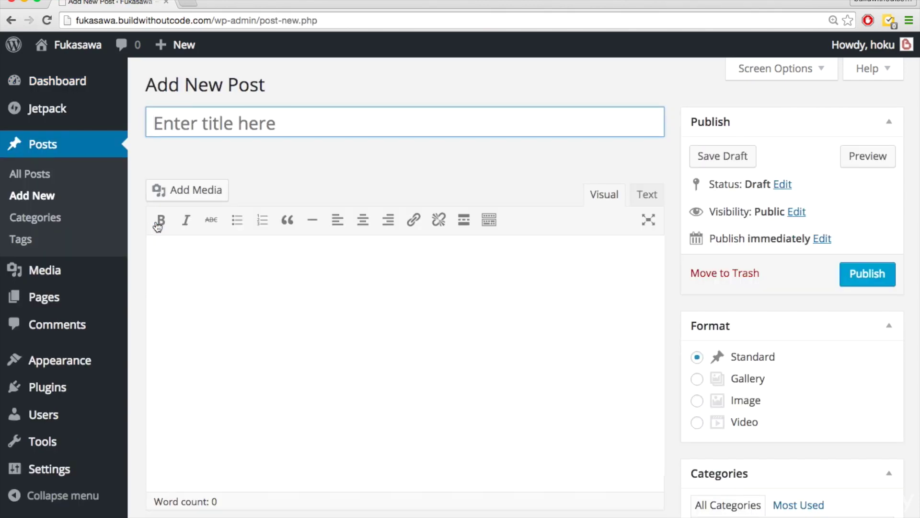
{"action": "scroll", "coordinate": [681, 341], "scroll_direction": "down", "scroll_amount": 1}
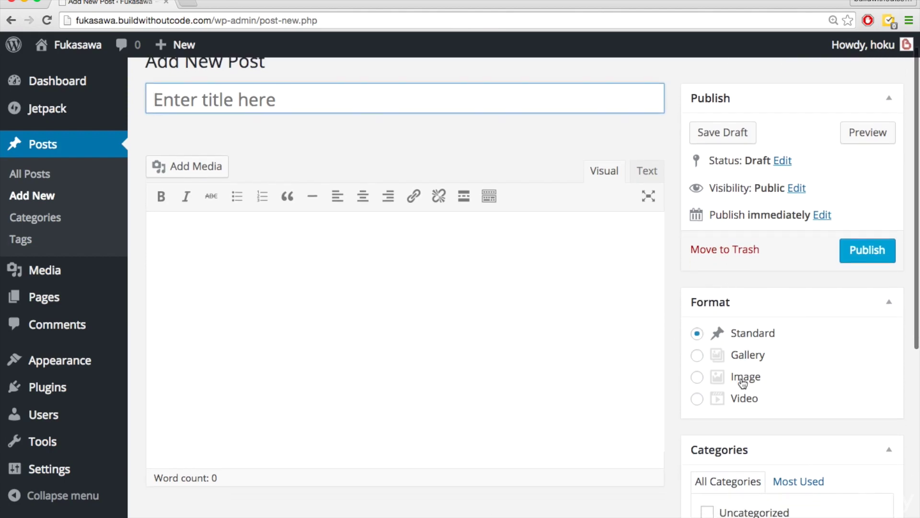
Set the new post's format to Image and bring up the featured-image chooser
{"action": "left_click", "coordinate": [671, 316]}
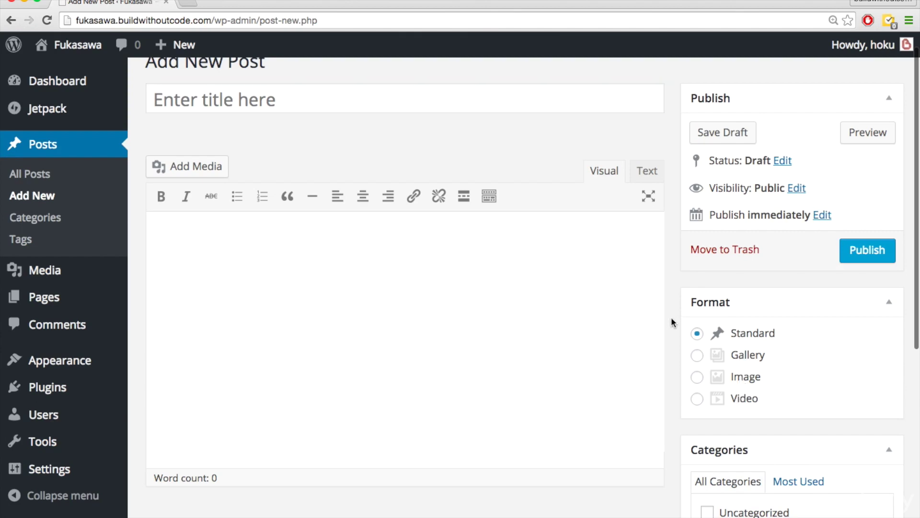
{"action": "left_click", "coordinate": [697, 376]}
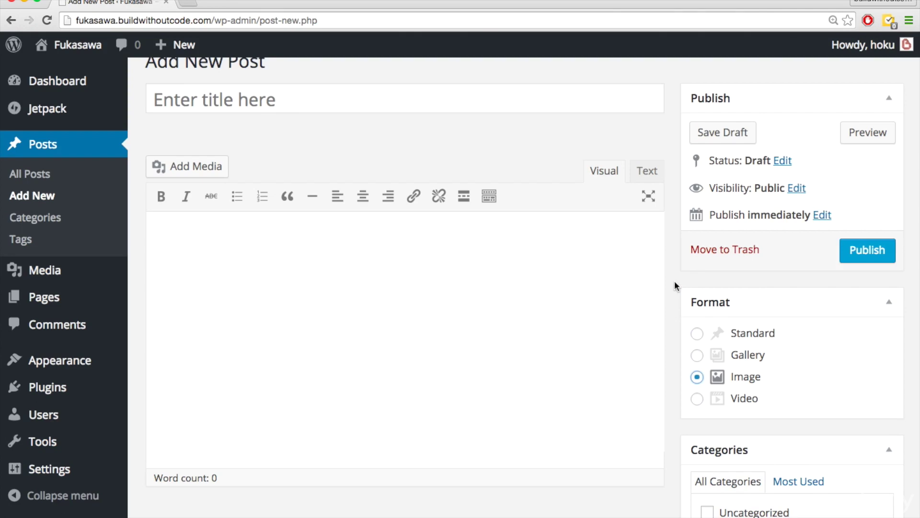
{"action": "scroll", "coordinate": [674, 285], "scroll_direction": "down", "scroll_amount": 2}
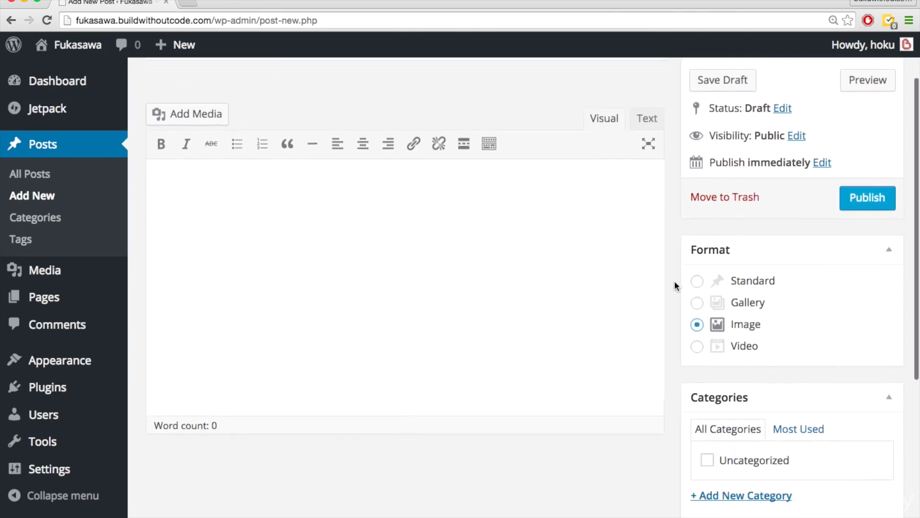
{"action": "scroll", "coordinate": [674, 285], "scroll_direction": "down", "scroll_amount": 2}
{"action": "scroll", "coordinate": [675, 281], "scroll_direction": "down", "scroll_amount": 2}
{"action": "scroll", "coordinate": [674, 281], "scroll_direction": "down", "scroll_amount": 1}
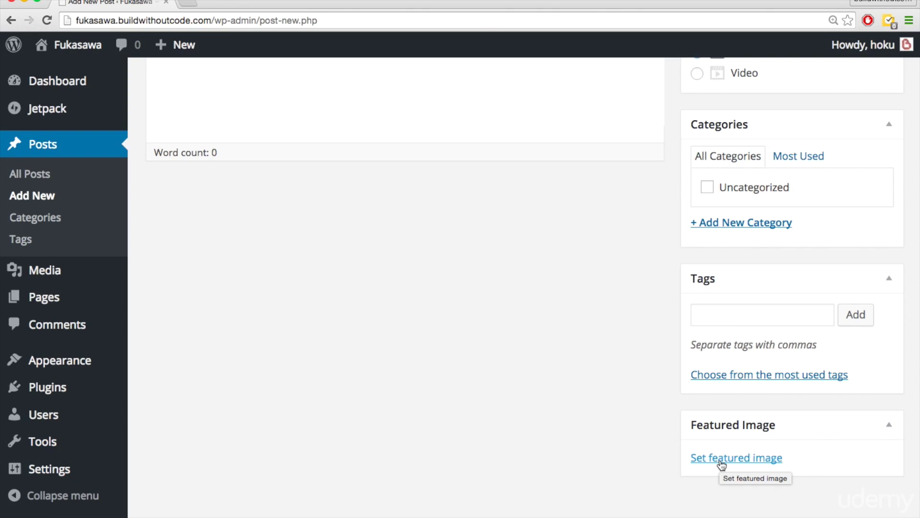
{"action": "left_click", "coordinate": [721, 460]}
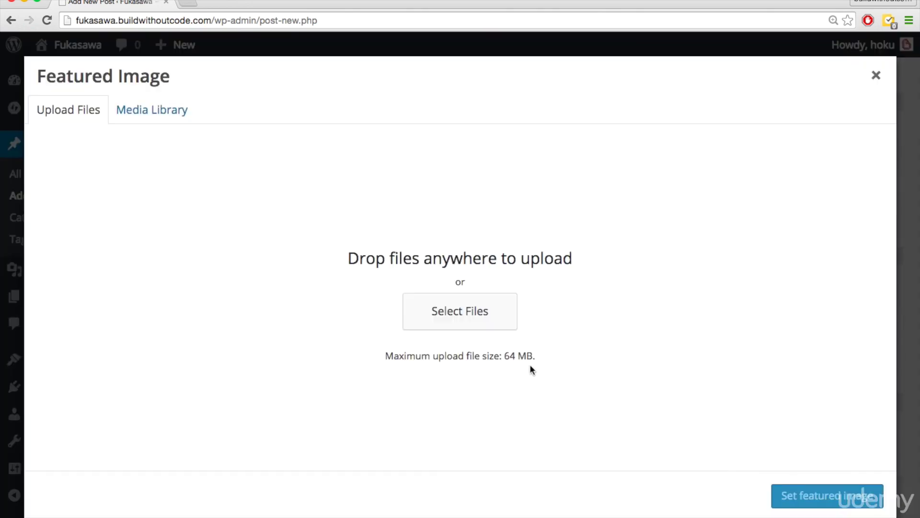
Upload the bluemountains JPG and set it as the post's featured image
{"action": "left_click", "coordinate": [441, 311]}
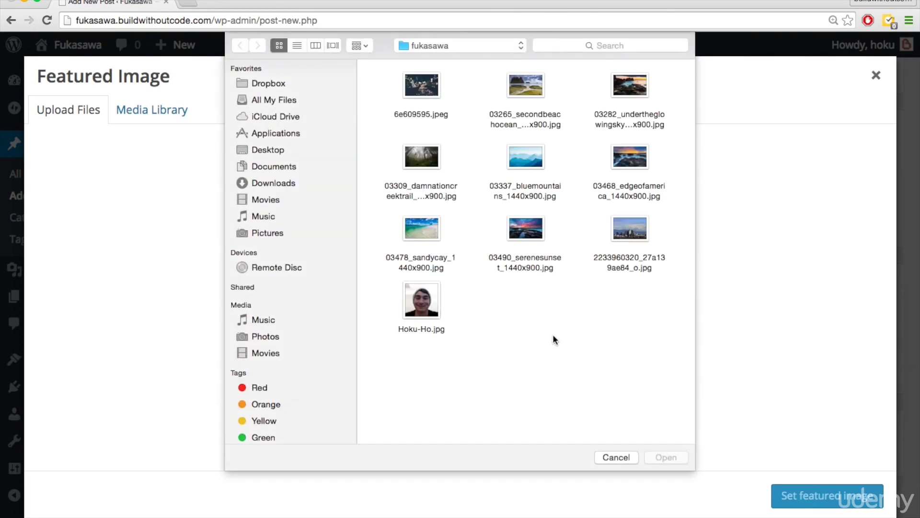
{"action": "double_click", "coordinate": [530, 167]}
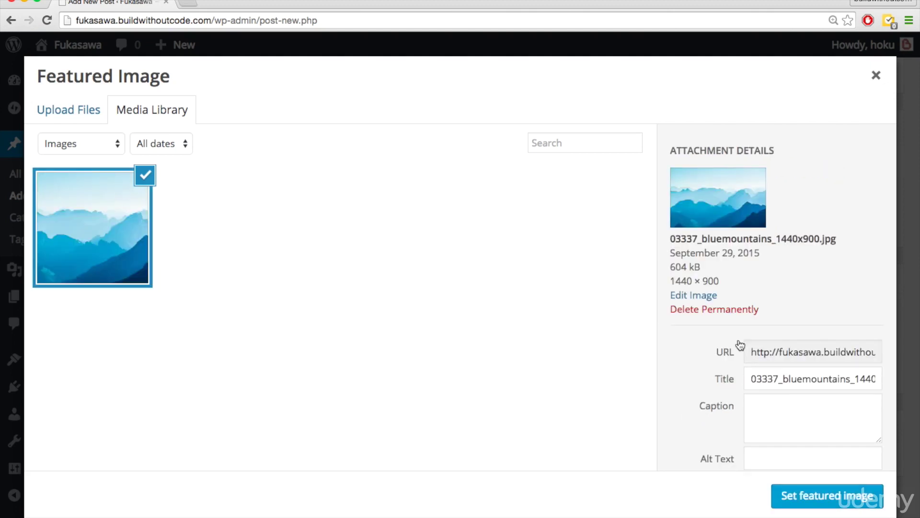
{"action": "left_click", "coordinate": [819, 498]}
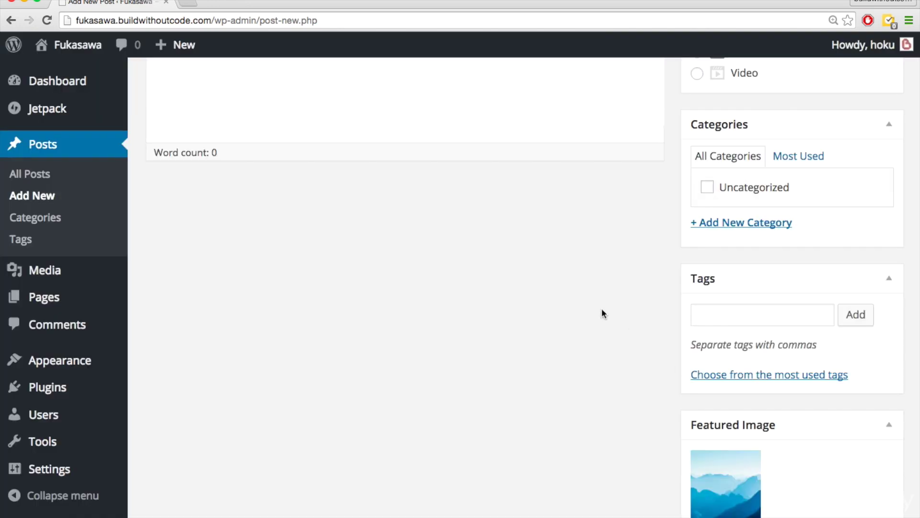
{"action": "scroll", "coordinate": [602, 313], "scroll_direction": "down", "scroll_amount": 3}
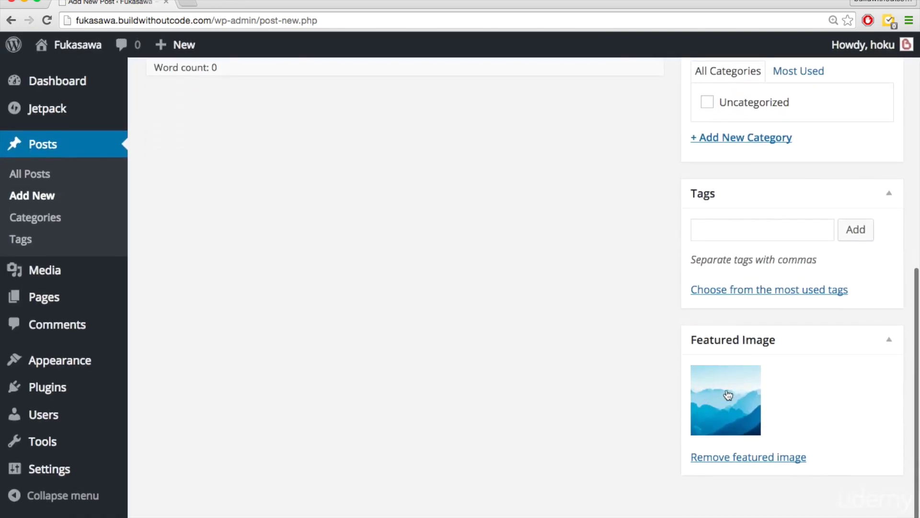
{"action": "scroll", "coordinate": [611, 274], "scroll_direction": "up", "scroll_amount": 10}
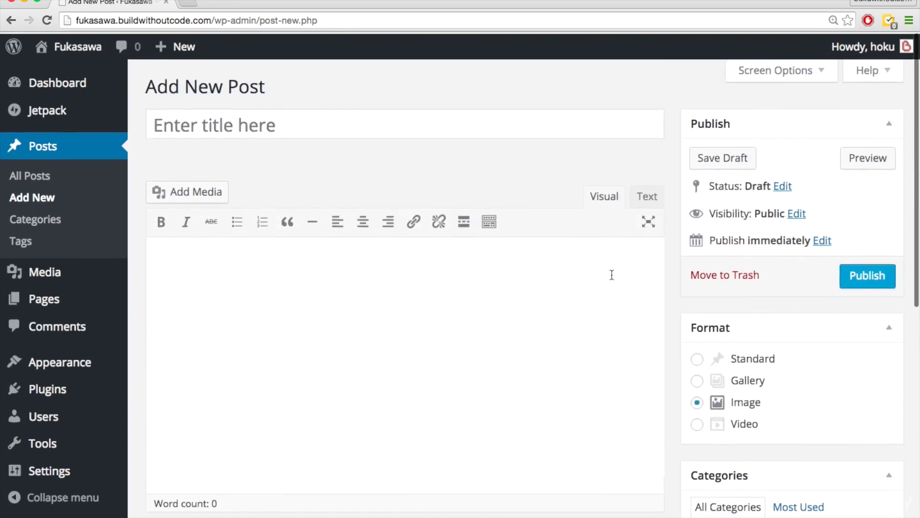
Enter 'Blue Ridges' as the post title
{"action": "left_click", "coordinate": [466, 115]}
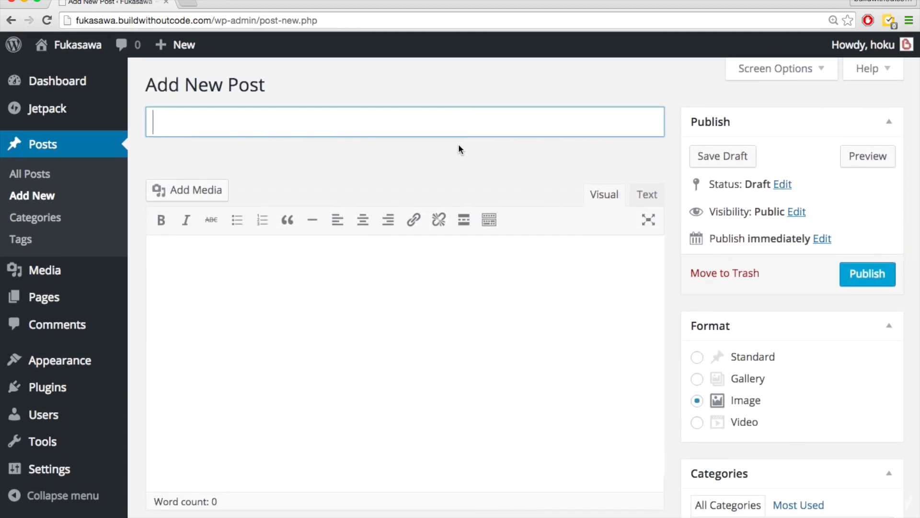
{"action": "type", "text": "Blue "}
{"action": "type", "text": "Ridges"}
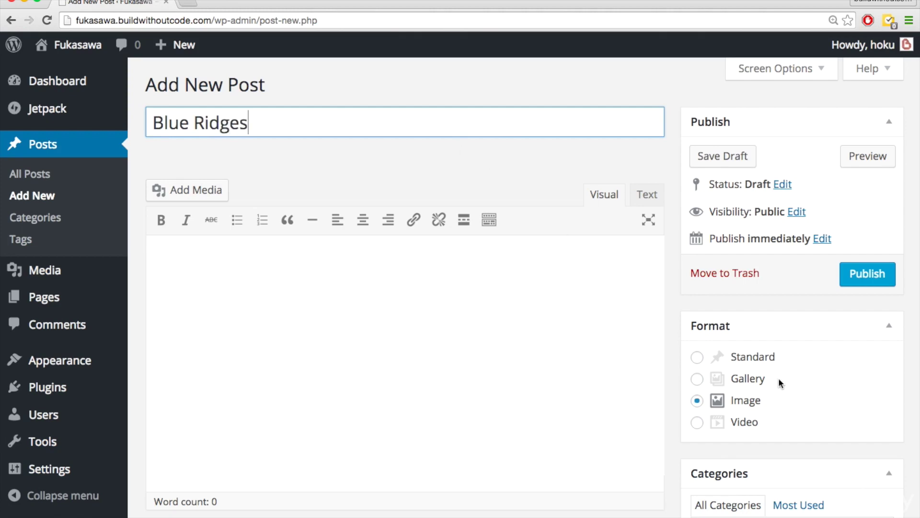
{"action": "scroll", "coordinate": [779, 378], "scroll_direction": "down", "scroll_amount": 5}
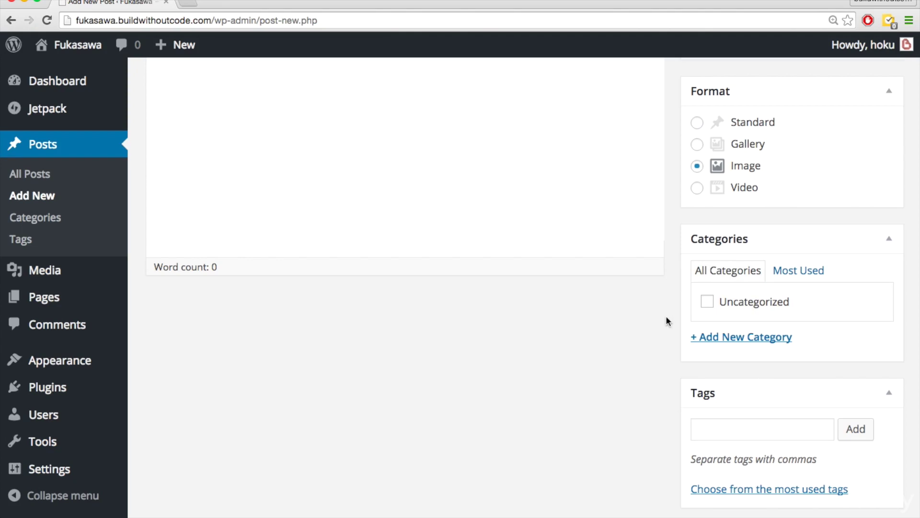
{"action": "scroll", "coordinate": [666, 321], "scroll_direction": "up", "scroll_amount": 1}
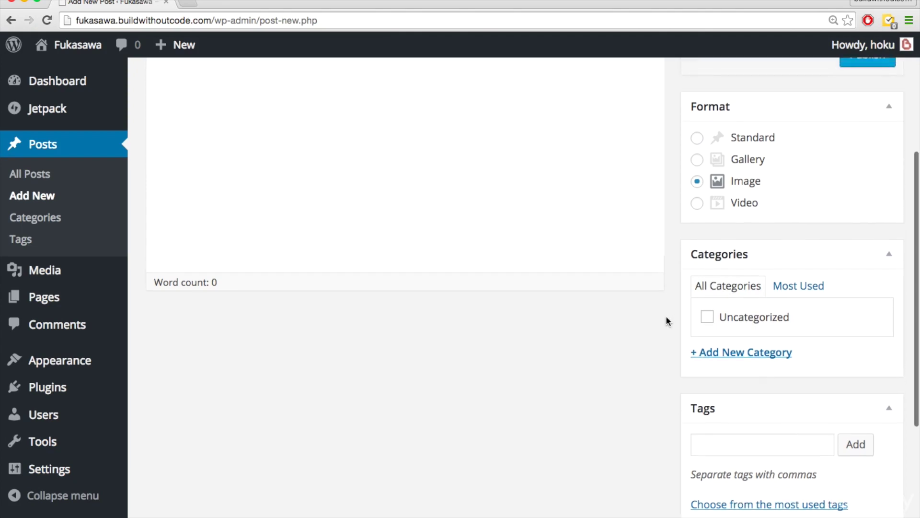
Create and assign a new Mountains category, then publish the Blue Ridges post
{"action": "left_click", "coordinate": [721, 354]}
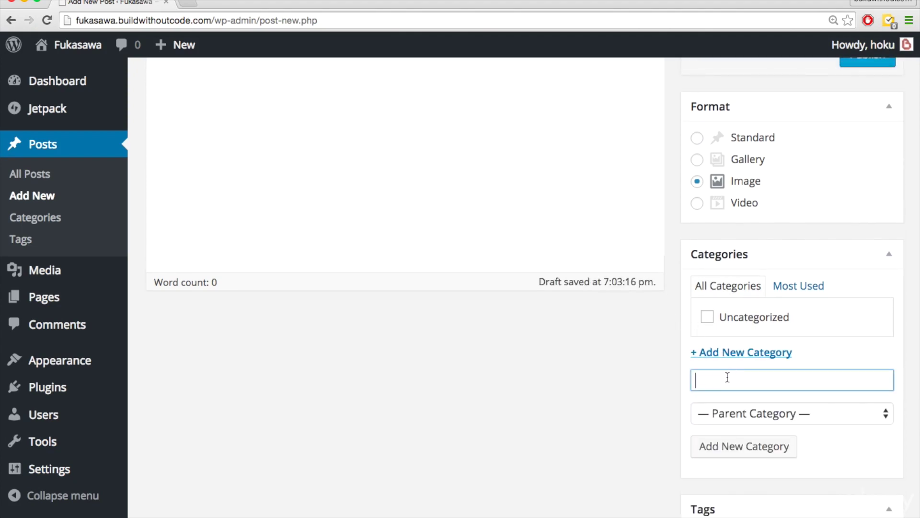
{"action": "type", "text": "Mount"}
{"action": "type", "text": "ains"}
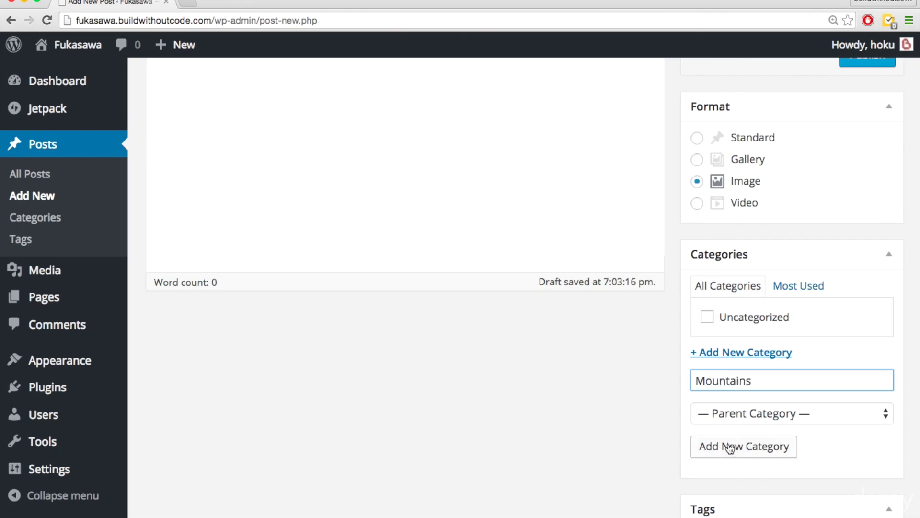
{"action": "left_click", "coordinate": [731, 447]}
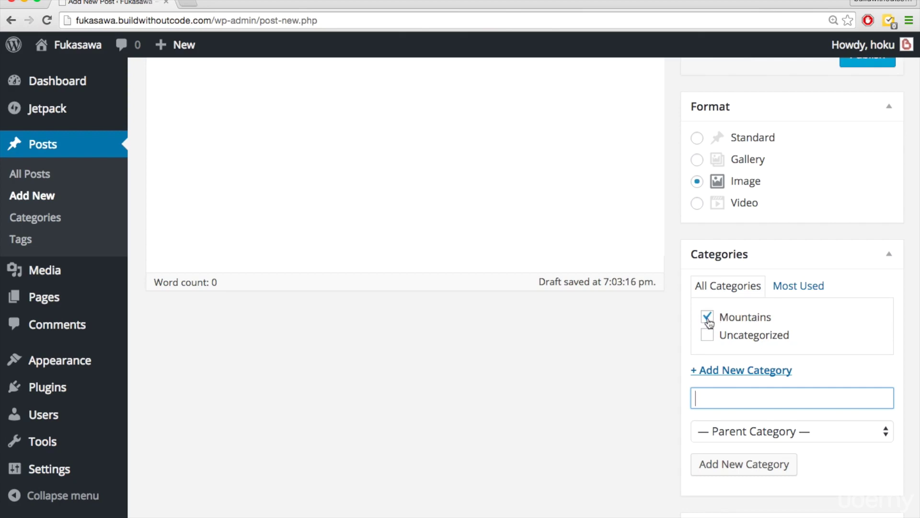
{"action": "scroll", "coordinate": [671, 309], "scroll_direction": "up", "scroll_amount": 2}
{"action": "scroll", "coordinate": [671, 310], "scroll_direction": "up", "scroll_amount": 2}
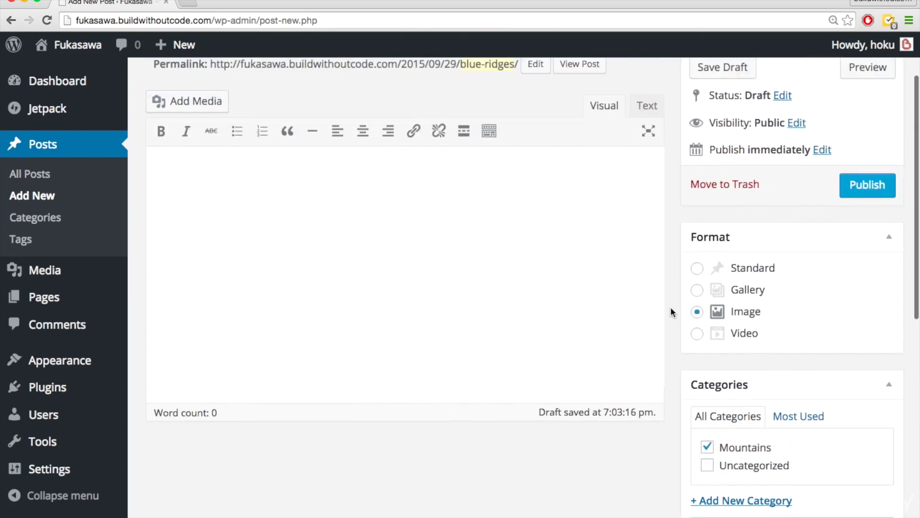
{"action": "scroll", "coordinate": [676, 308], "scroll_direction": "up", "scroll_amount": 3}
{"action": "scroll", "coordinate": [676, 314], "scroll_direction": "down", "scroll_amount": 5}
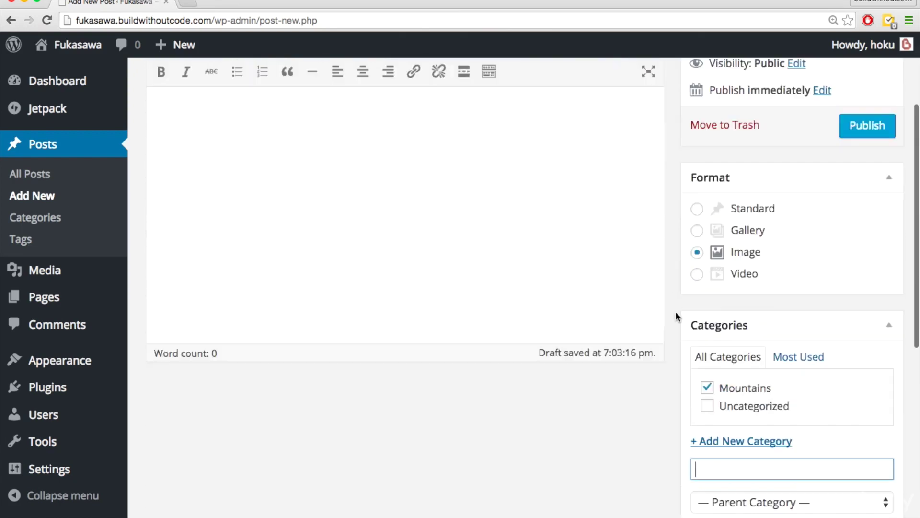
{"action": "scroll", "coordinate": [690, 216], "scroll_direction": "down", "scroll_amount": 3}
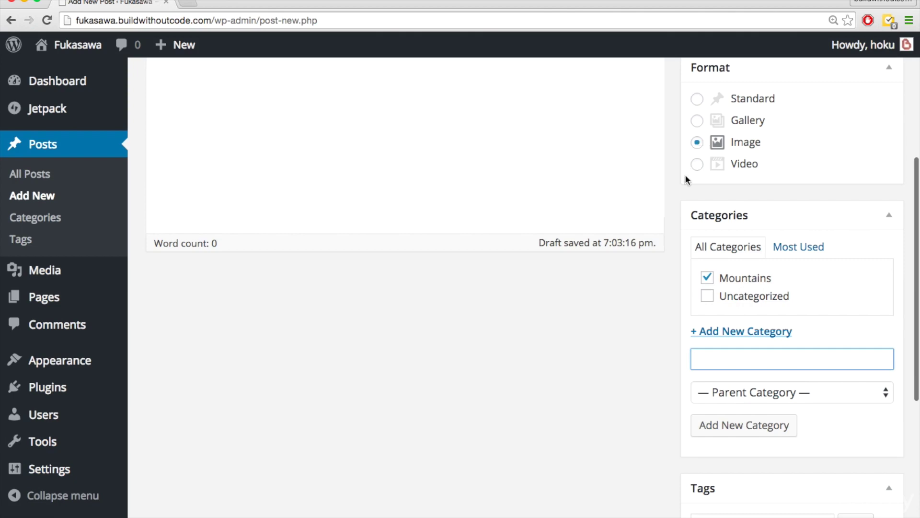
{"action": "scroll", "coordinate": [682, 248], "scroll_direction": "down", "scroll_amount": 1}
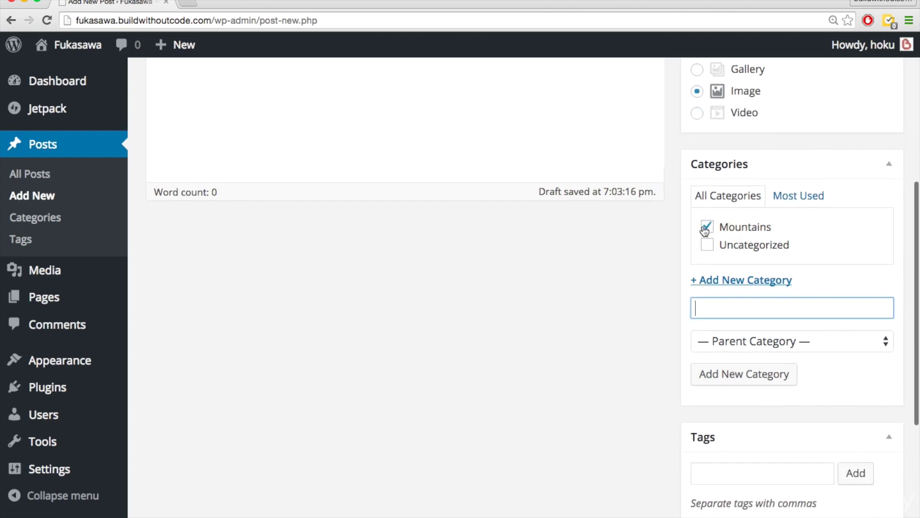
{"action": "scroll", "coordinate": [645, 271], "scroll_direction": "down", "scroll_amount": 3}
{"action": "scroll", "coordinate": [645, 271], "scroll_direction": "down", "scroll_amount": 2}
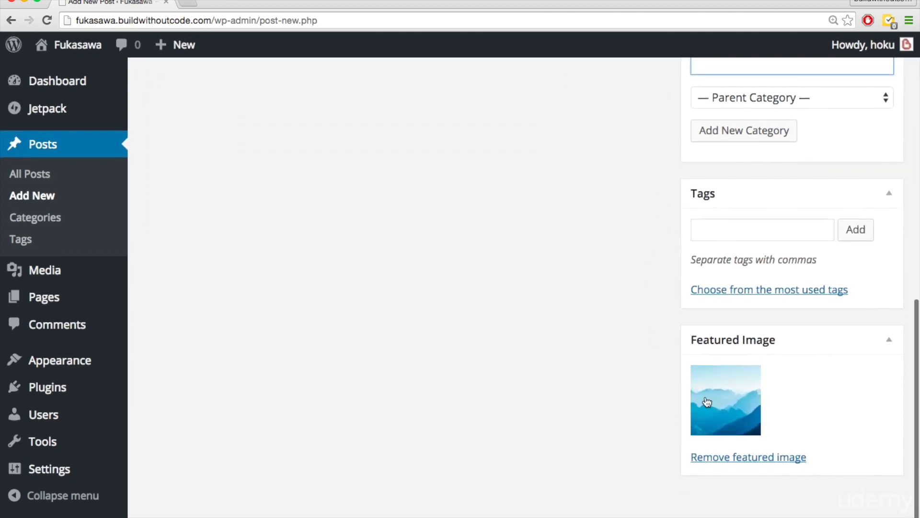
{"action": "scroll", "coordinate": [649, 368], "scroll_direction": "up", "scroll_amount": 5}
{"action": "scroll", "coordinate": [648, 367], "scroll_direction": "up", "scroll_amount": 5}
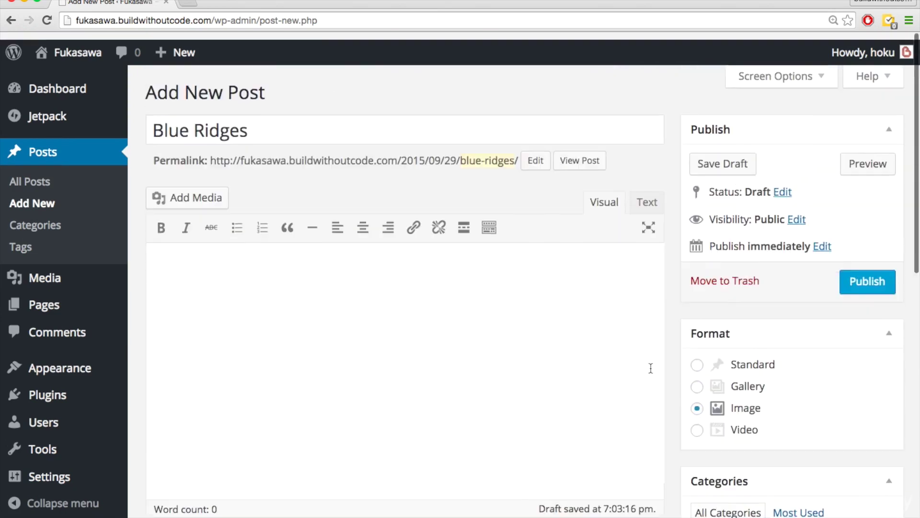
{"action": "left_click", "coordinate": [866, 282]}
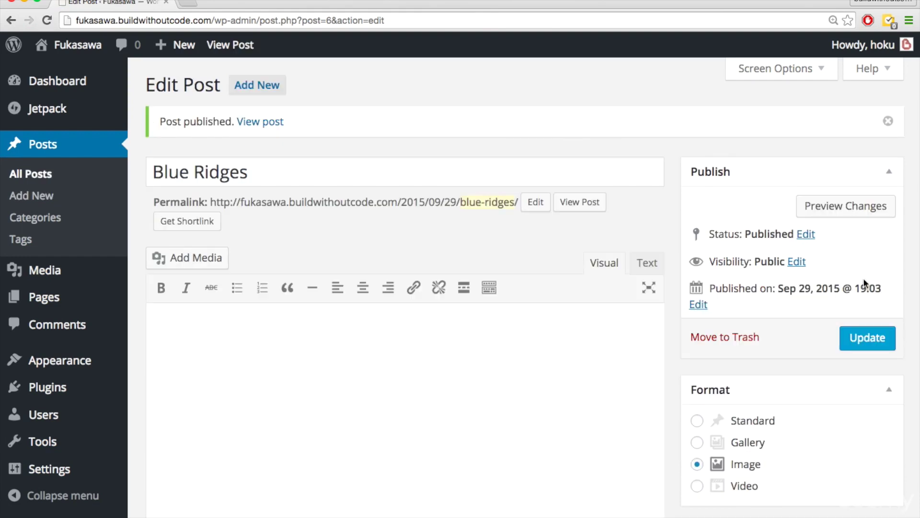
View the published Blue Ridges post on the live site, then go to the home page
{"action": "left_click", "coordinate": [253, 124]}
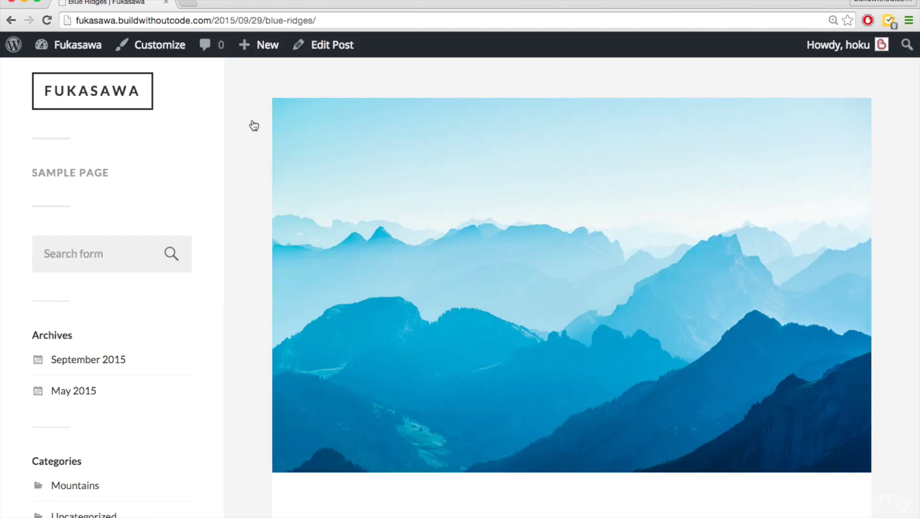
{"action": "scroll", "coordinate": [245, 191], "scroll_direction": "down", "scroll_amount": 1}
{"action": "scroll", "coordinate": [245, 191], "scroll_direction": "down", "scroll_amount": 2}
{"action": "scroll", "coordinate": [245, 191], "scroll_direction": "down", "scroll_amount": 3}
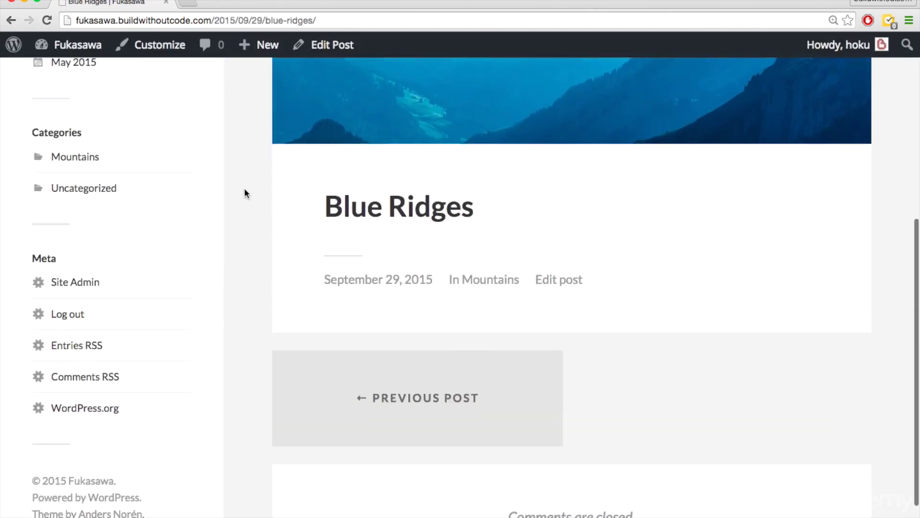
{"action": "scroll", "coordinate": [245, 191], "scroll_direction": "down", "scroll_amount": 1}
{"action": "scroll", "coordinate": [243, 192], "scroll_direction": "up", "scroll_amount": 1}
{"action": "scroll", "coordinate": [244, 192], "scroll_direction": "up", "scroll_amount": 3}
{"action": "scroll", "coordinate": [244, 192], "scroll_direction": "up", "scroll_amount": 2}
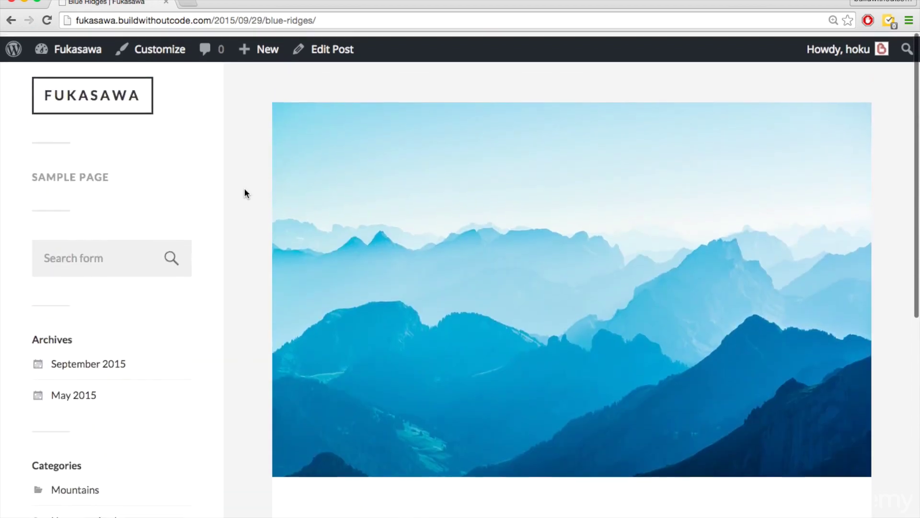
{"action": "left_click", "coordinate": [106, 103]}
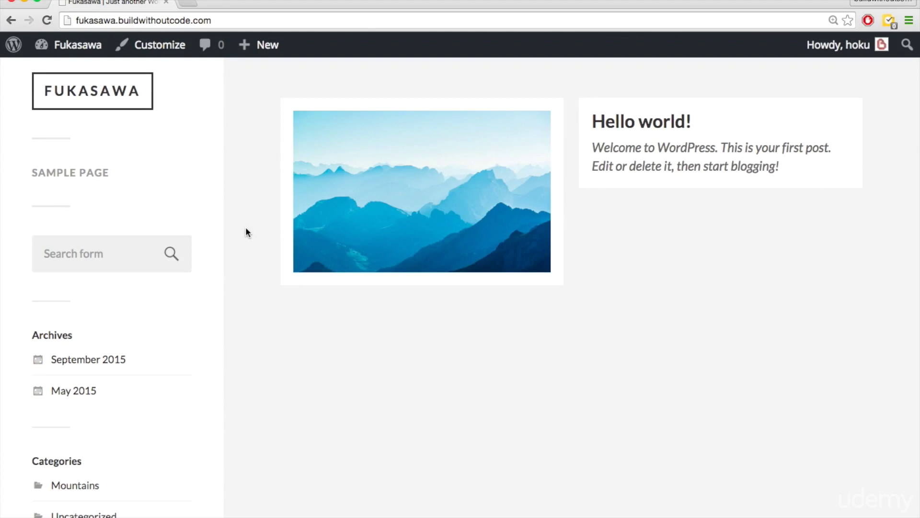
Zoom out the home page to check the Blue Ridges thumbnail, then return to the Dashboard
{"action": "key", "text": "ctrl+minus"}
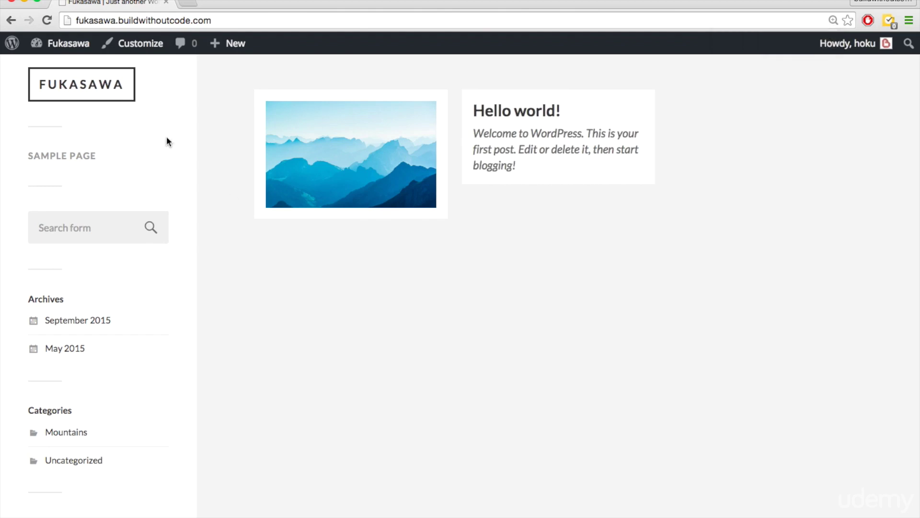
{"action": "left_click", "coordinate": [68, 44]}
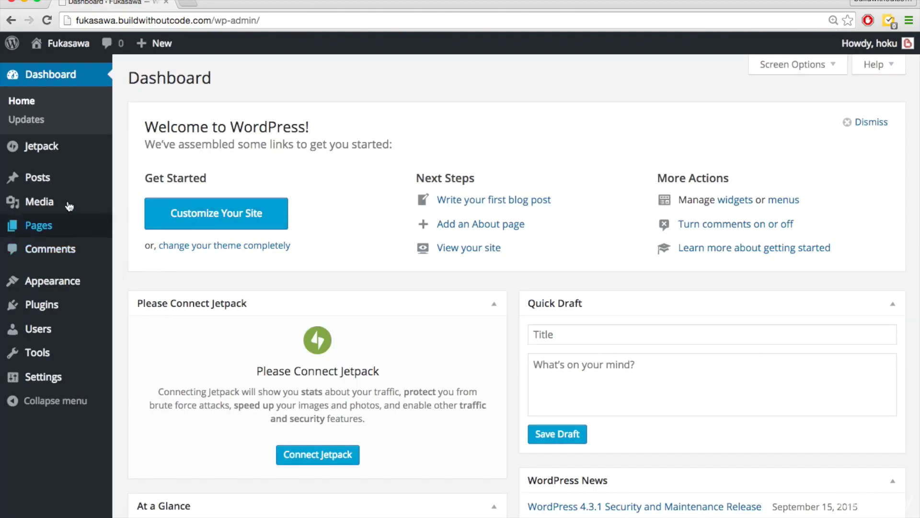
{"action": "mouse_move", "coordinate": [38, 177]}
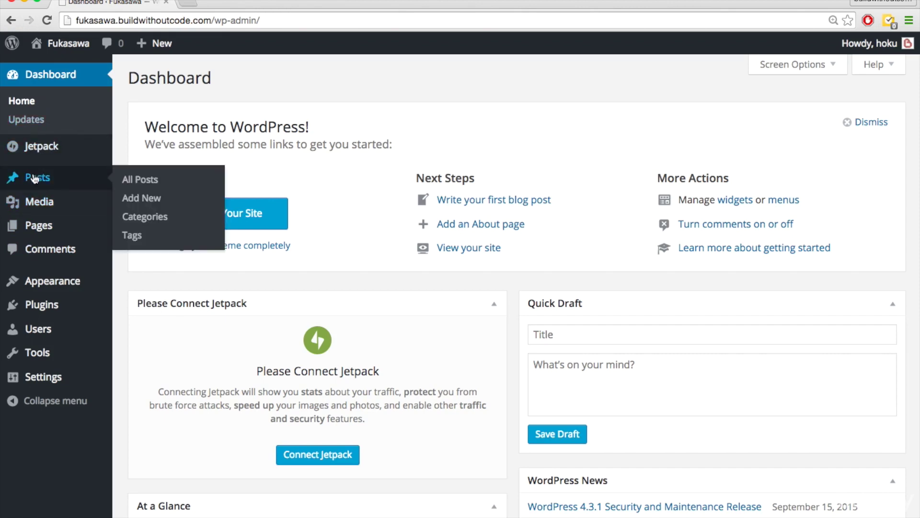
Open a blank Add New Post editor from the Posts menu
{"action": "left_click", "coordinate": [132, 201]}
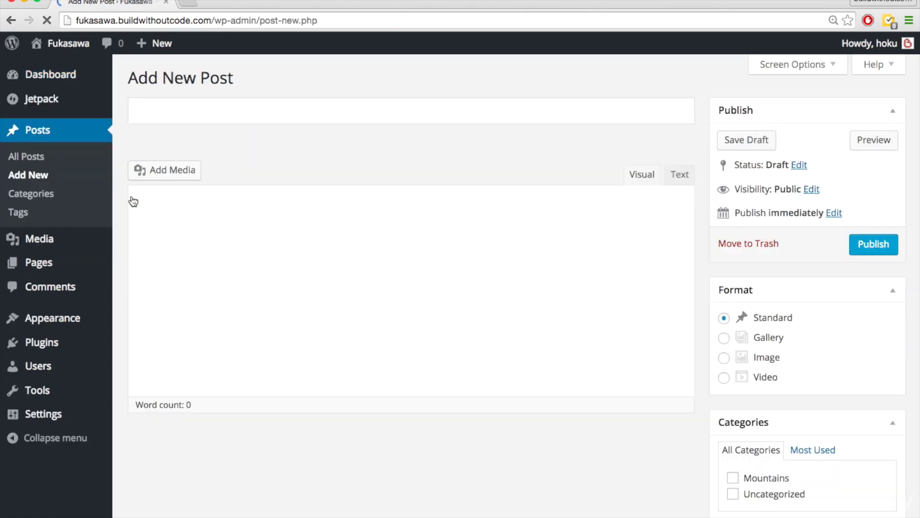
{"action": "scroll", "coordinate": [897, 439], "scroll_direction": "down", "scroll_amount": 3}
{"action": "scroll", "coordinate": [883, 436], "scroll_direction": "down", "scroll_amount": 2}
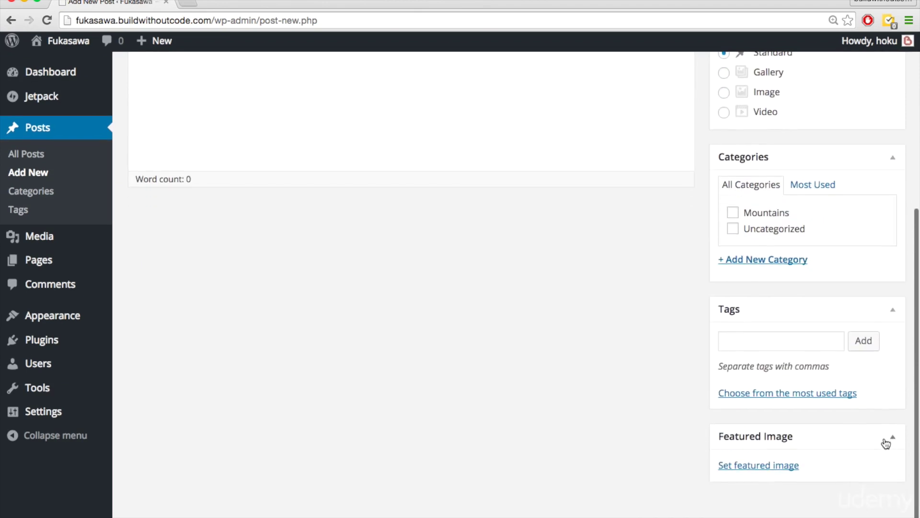
Upload the 03309_damnationcreektrail photo and set it as the second post's featured image
{"action": "left_click", "coordinate": [767, 468]}
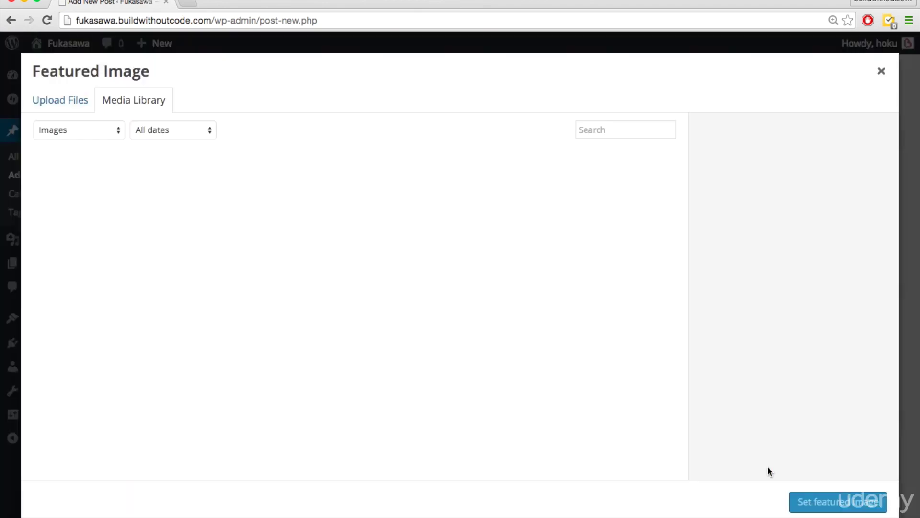
{"action": "left_click", "coordinate": [70, 102]}
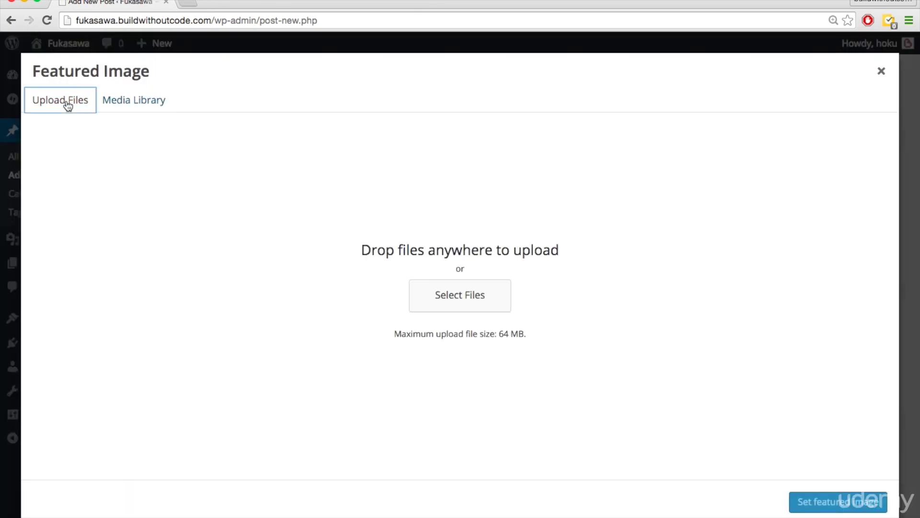
{"action": "left_click", "coordinate": [474, 292]}
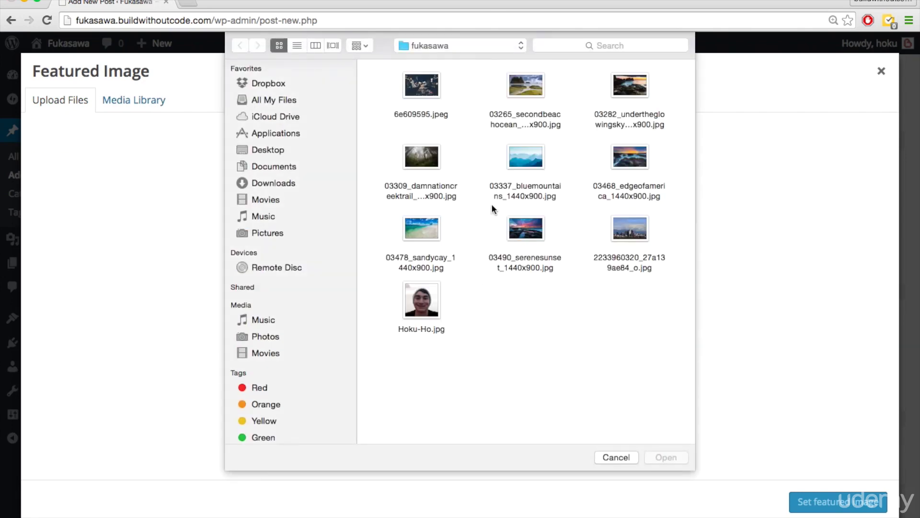
{"action": "double_click", "coordinate": [429, 158]}
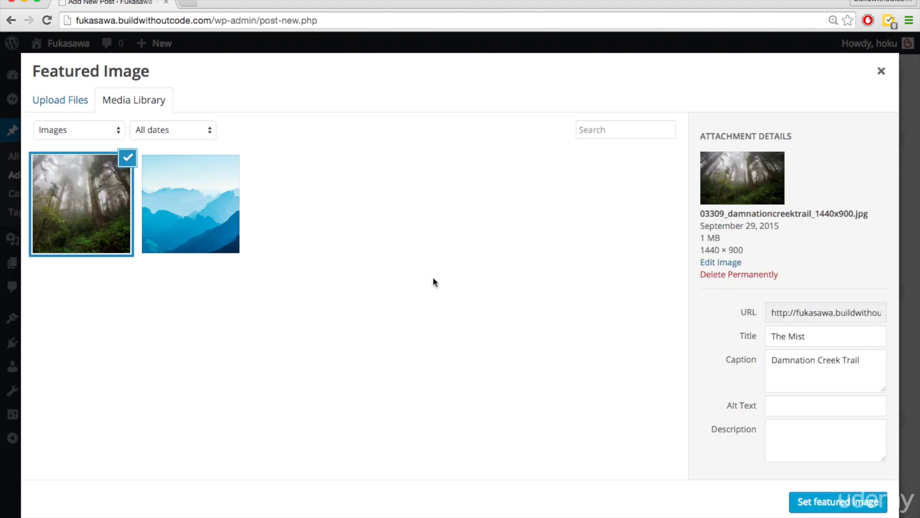
{"action": "left_click", "coordinate": [820, 502]}
{"action": "scroll", "coordinate": [436, 234], "scroll_direction": "up", "scroll_amount": 5}
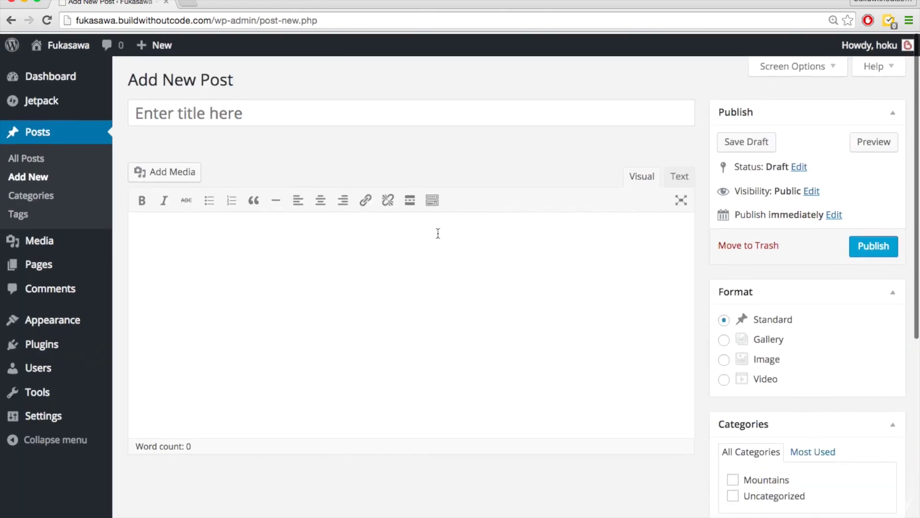
Title the post 'Misty Trees' and set its format to Image
{"action": "left_click", "coordinate": [332, 115]}
{"action": "type", "text": "Mis"}
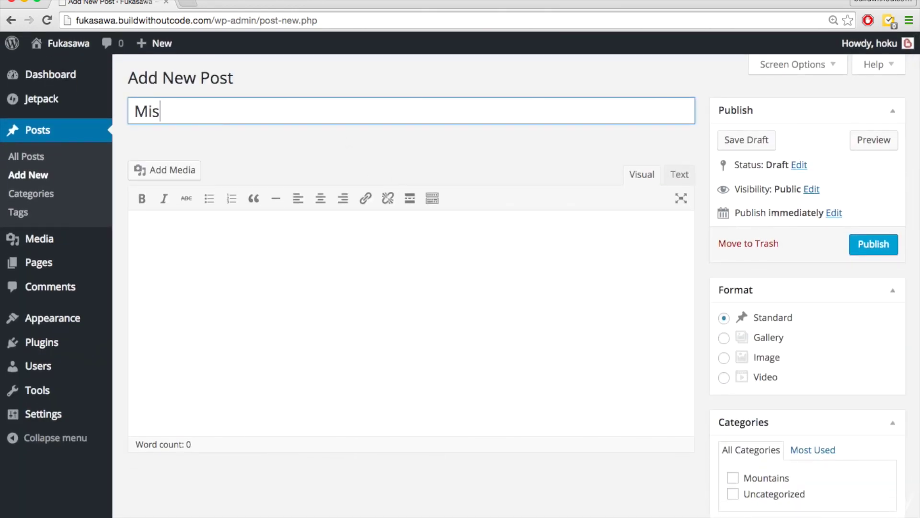
{"action": "type", "text": "ty Trees"}
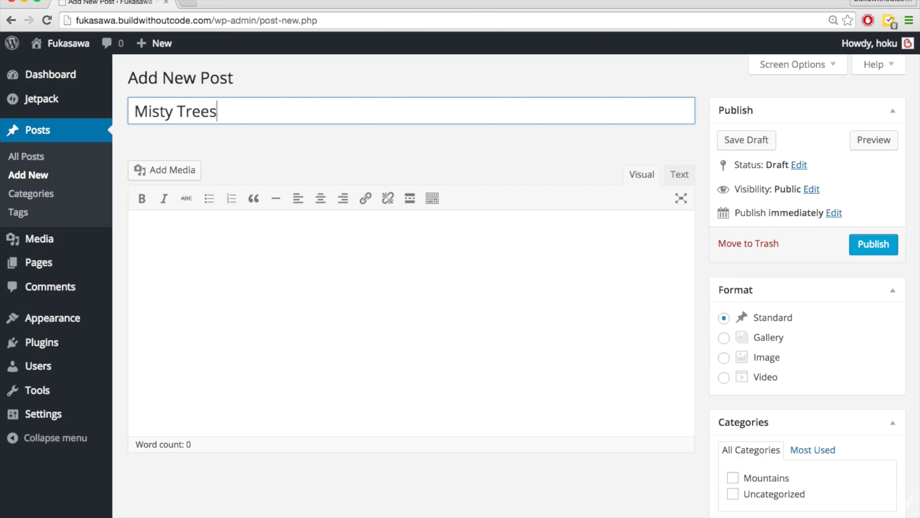
{"action": "scroll", "coordinate": [719, 310], "scroll_direction": "down", "scroll_amount": 1}
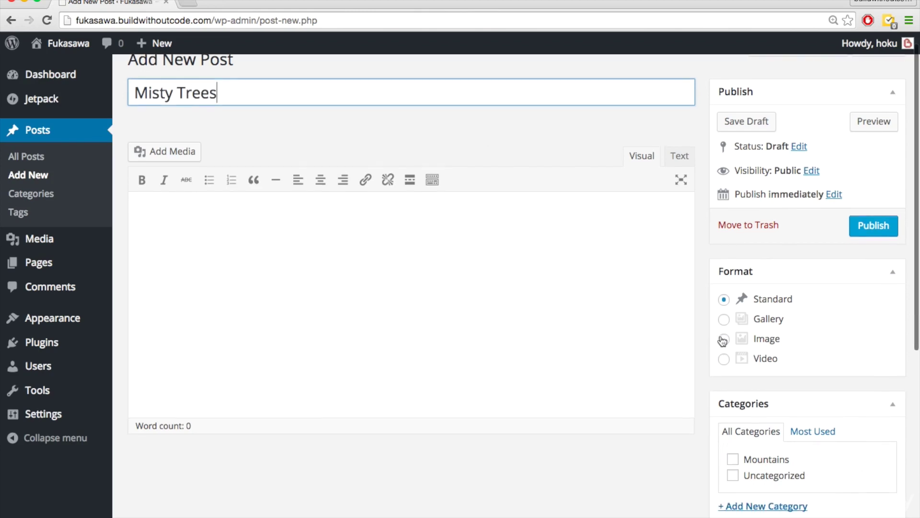
{"action": "left_click", "coordinate": [724, 339]}
{"action": "scroll", "coordinate": [690, 296], "scroll_direction": "down", "scroll_amount": 3}
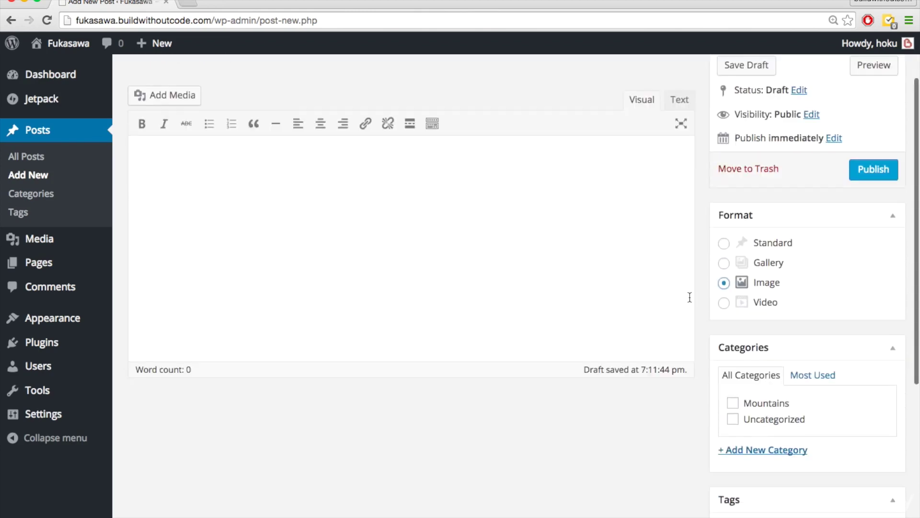
{"action": "scroll", "coordinate": [688, 297], "scroll_direction": "down", "scroll_amount": 2}
{"action": "scroll", "coordinate": [689, 297], "scroll_direction": "down", "scroll_amount": 1}
{"action": "scroll", "coordinate": [683, 364], "scroll_direction": "down", "scroll_amount": 1}
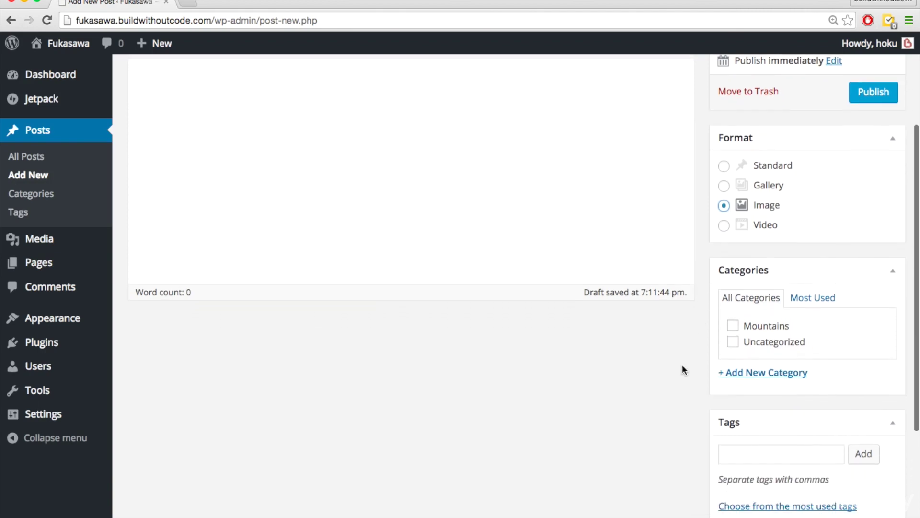
{"action": "scroll", "coordinate": [683, 370], "scroll_direction": "down", "scroll_amount": 1}
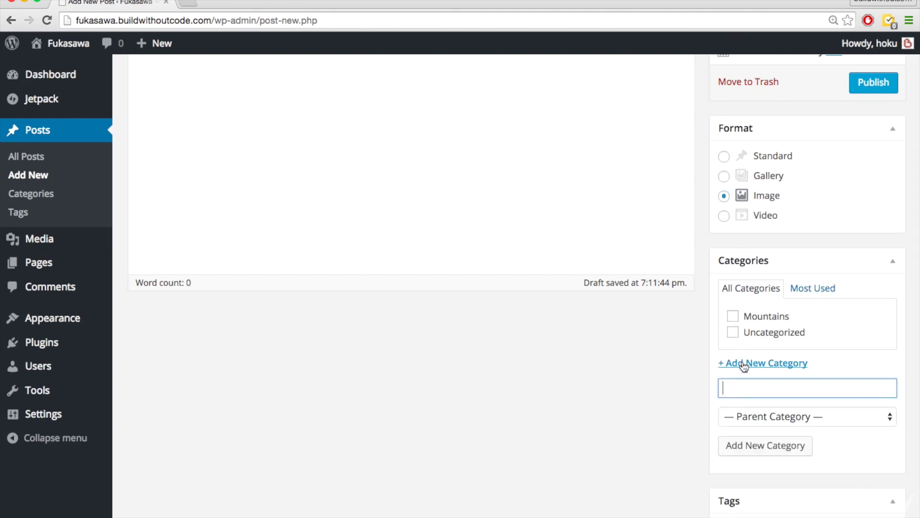
{"action": "type", "text": "Forest"}
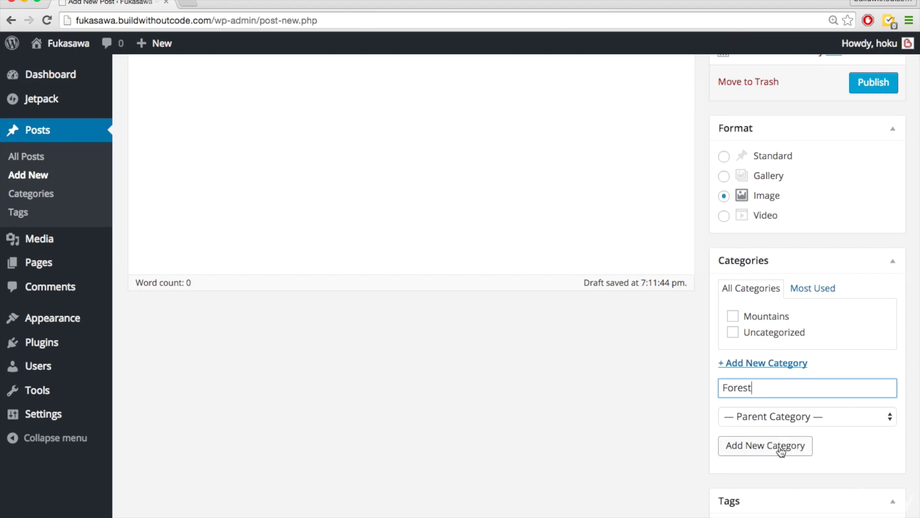
Add a new Forest category and tick it for the Misty Trees draft
{"action": "left_click", "coordinate": [778, 445]}
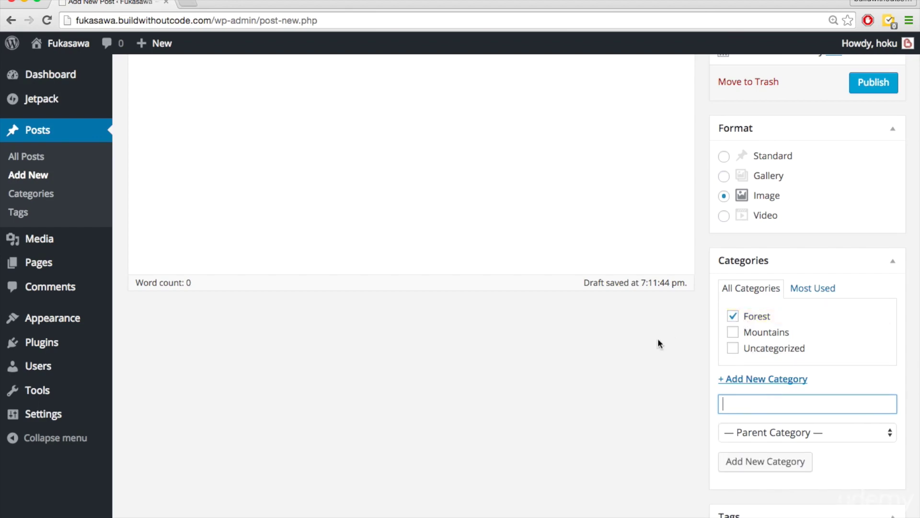
{"action": "scroll", "coordinate": [655, 344], "scroll_direction": "down", "scroll_amount": 4}
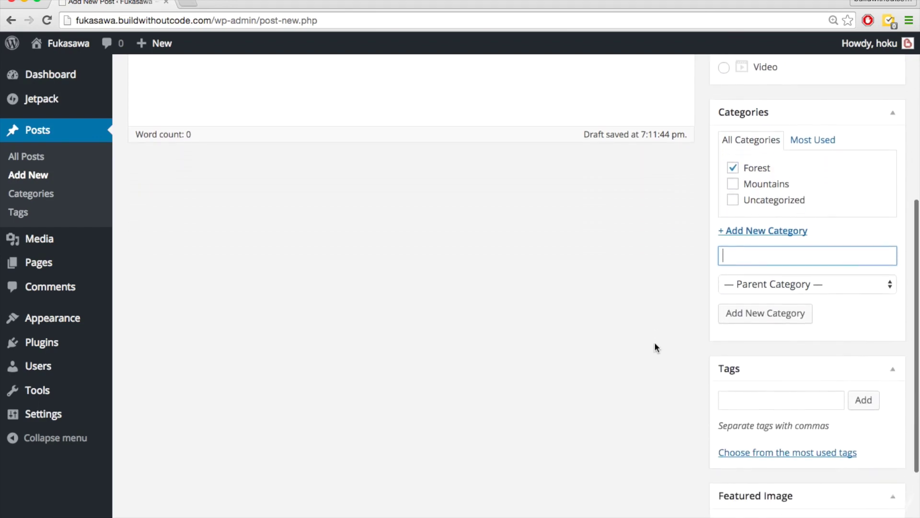
{"action": "scroll", "coordinate": [656, 344], "scroll_direction": "down", "scroll_amount": 3}
{"action": "scroll", "coordinate": [723, 323], "scroll_direction": "up", "scroll_amount": 6}
{"action": "scroll", "coordinate": [744, 225], "scroll_direction": "up", "scroll_amount": 1}
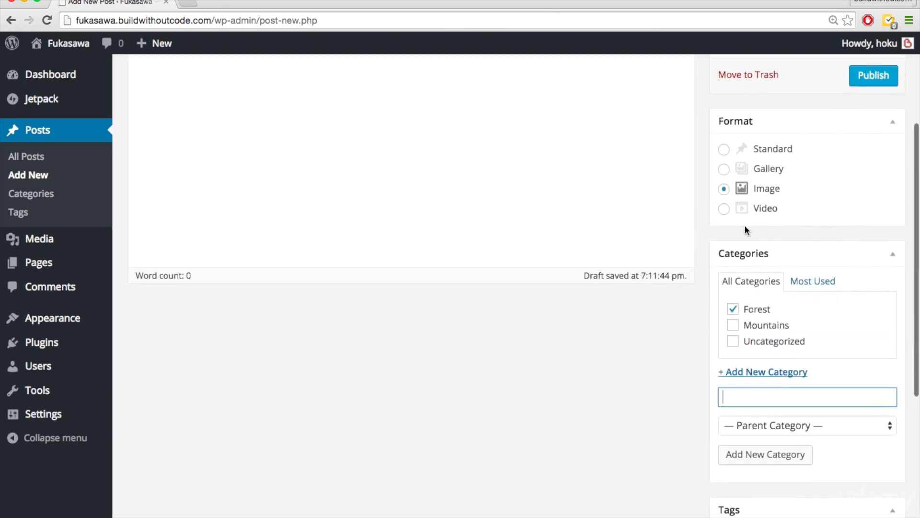
{"action": "scroll", "coordinate": [729, 134], "scroll_direction": "up", "scroll_amount": 5}
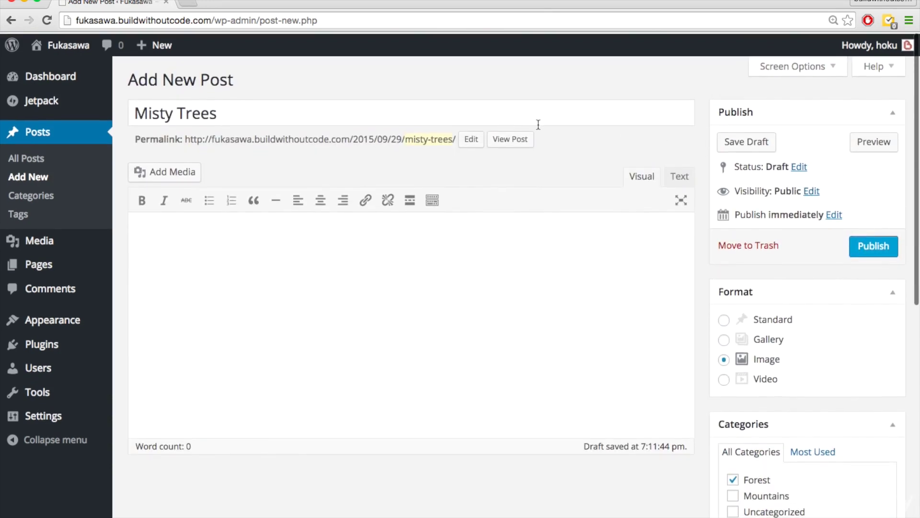
Publish Misty Trees and view the post on the live site
{"action": "left_click", "coordinate": [872, 245]}
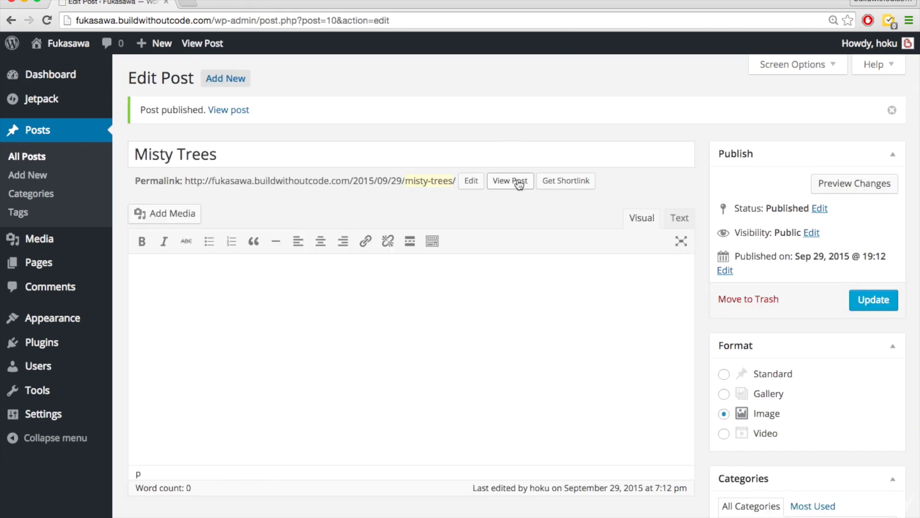
{"action": "left_click", "coordinate": [518, 183]}
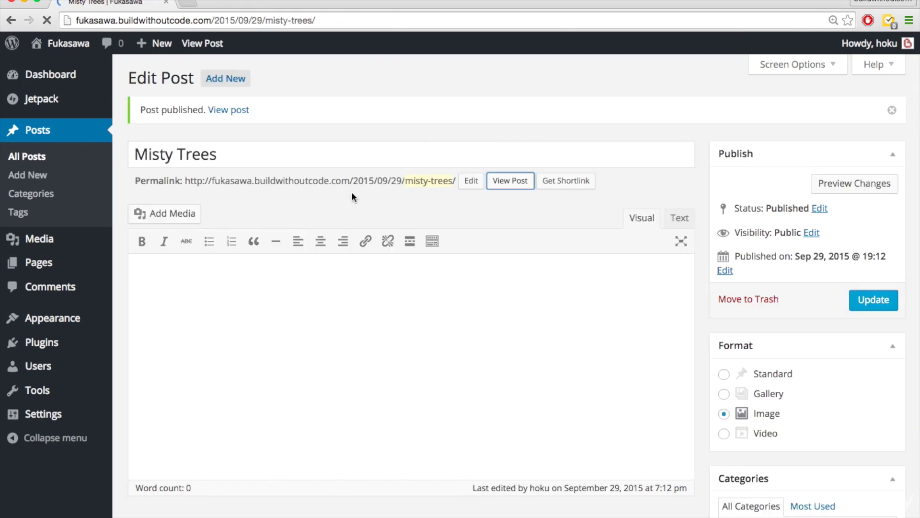
{"action": "scroll", "coordinate": [256, 285], "scroll_direction": "down", "scroll_amount": 5}
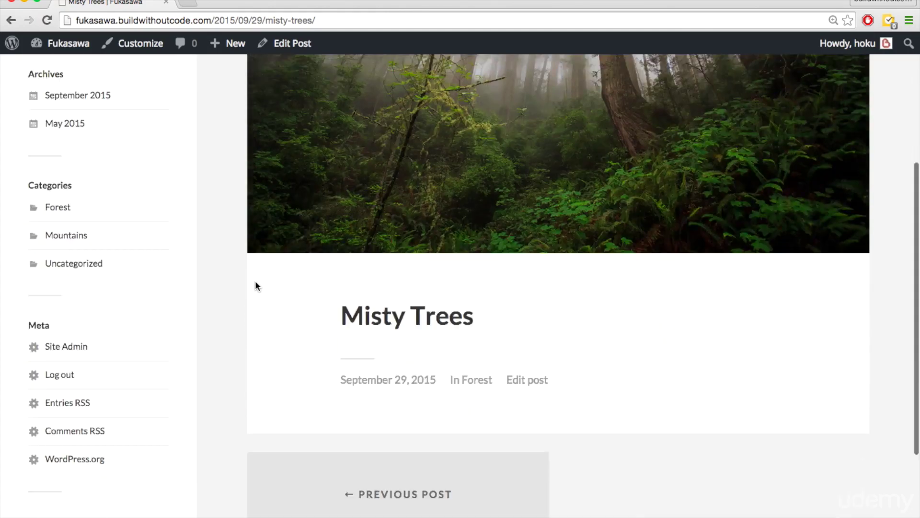
{"action": "scroll", "coordinate": [255, 285], "scroll_direction": "down", "scroll_amount": 3}
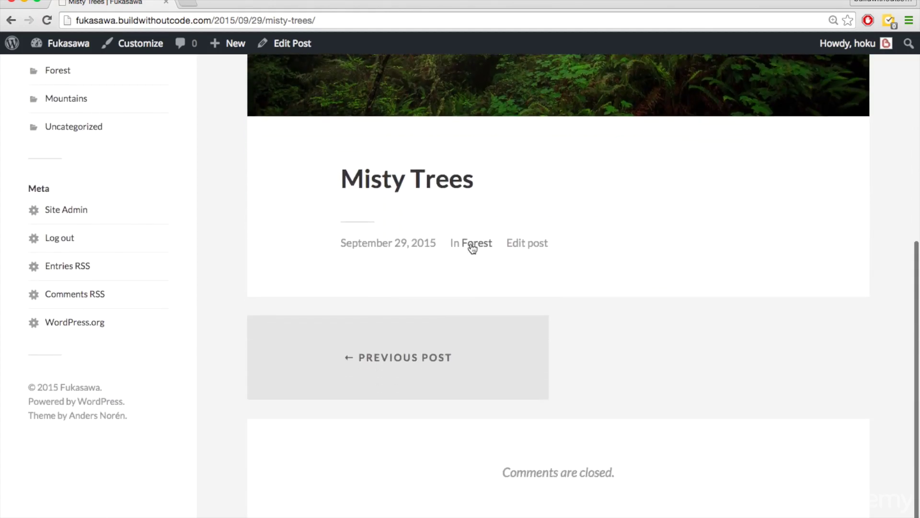
{"action": "scroll", "coordinate": [431, 223], "scroll_direction": "up", "scroll_amount": 5}
{"action": "scroll", "coordinate": [288, 158], "scroll_direction": "up", "scroll_amount": 2}
Go from the Misty Trees post back to the Fukasawa home page
{"action": "left_click", "coordinate": [100, 92]}
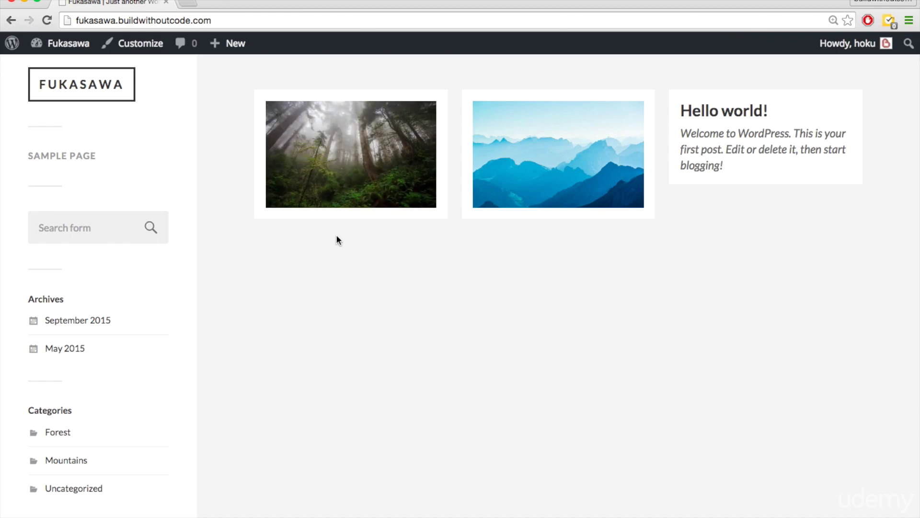
Edit Misty Trees to add the sentence about taking pictures in the trees, then update it
{"action": "left_click", "coordinate": [353, 162]}
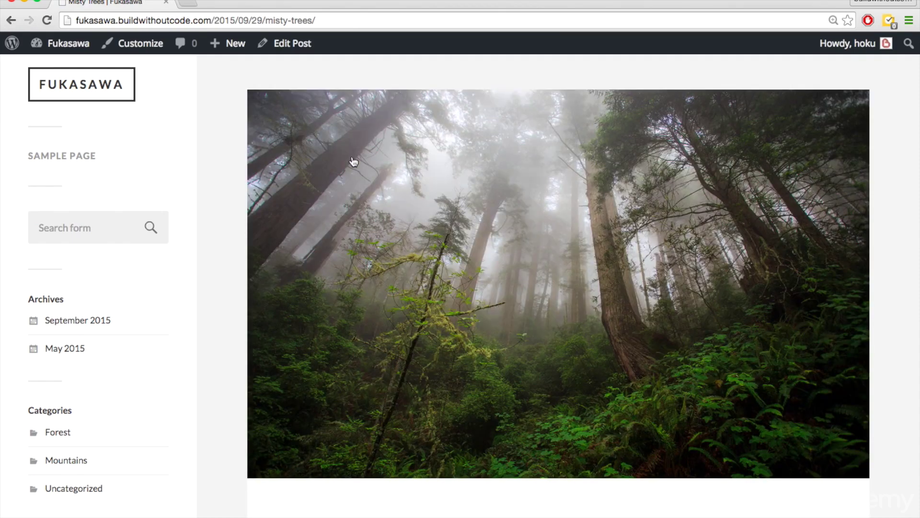
{"action": "left_click", "coordinate": [292, 44]}
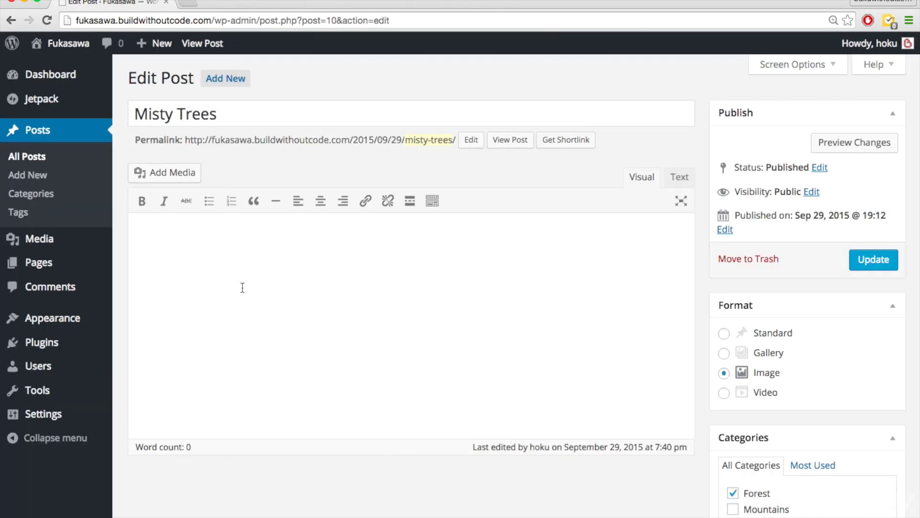
{"action": "type", "text": "I don't always wake up early, but when I do, I take pictures in the trees."}
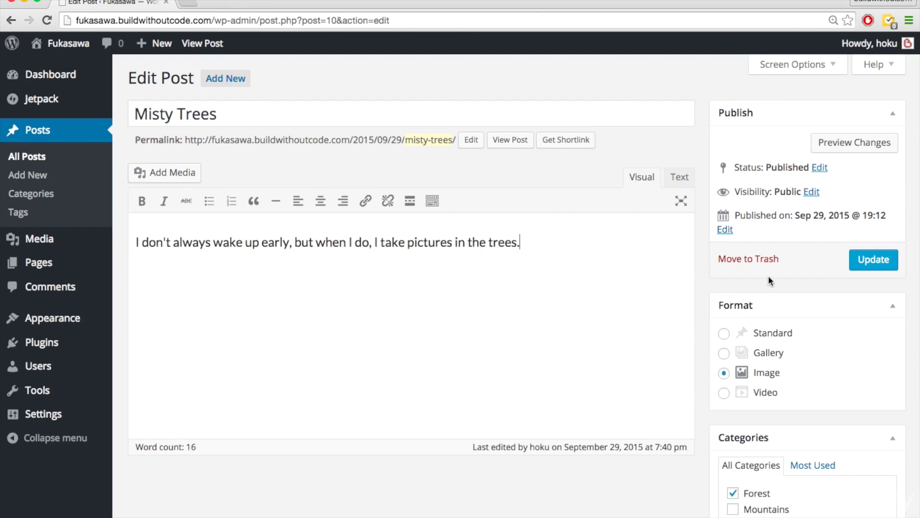
{"action": "left_click", "coordinate": [862, 268]}
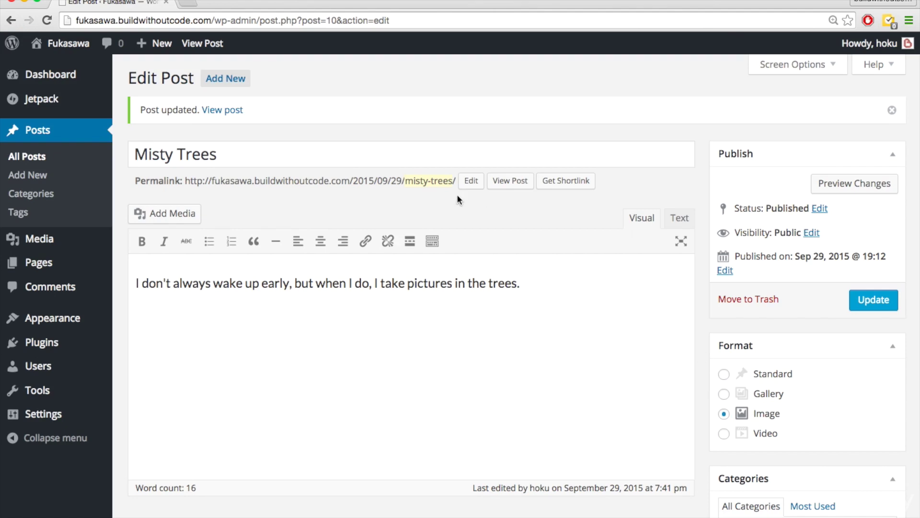
Open Misty Trees from the live Fukasawa home page and check its new tree-photos sentence
{"action": "left_click", "coordinate": [67, 45]}
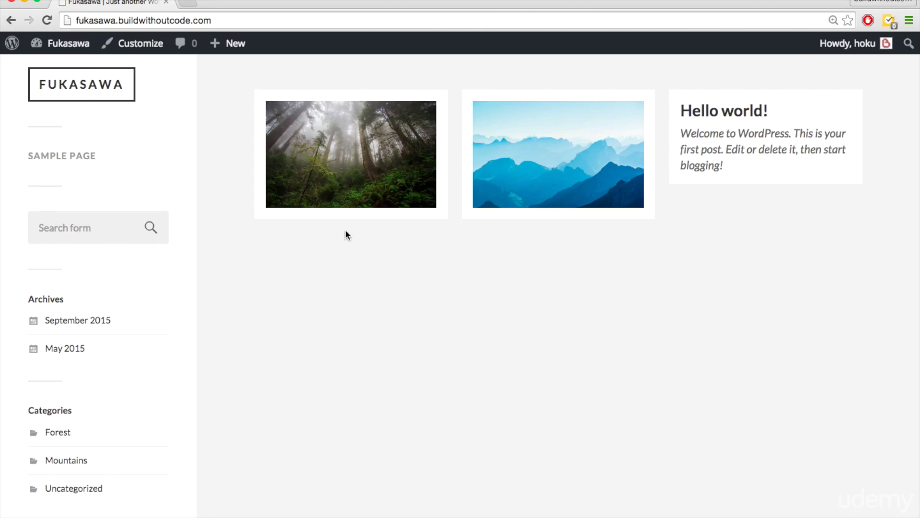
{"action": "left_click", "coordinate": [352, 149]}
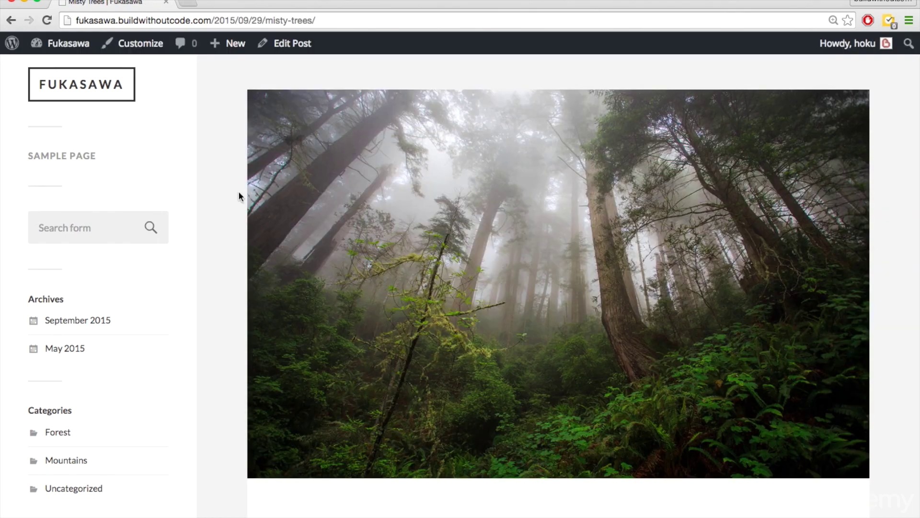
{"action": "scroll", "coordinate": [238, 190], "scroll_direction": "down", "scroll_amount": 10}
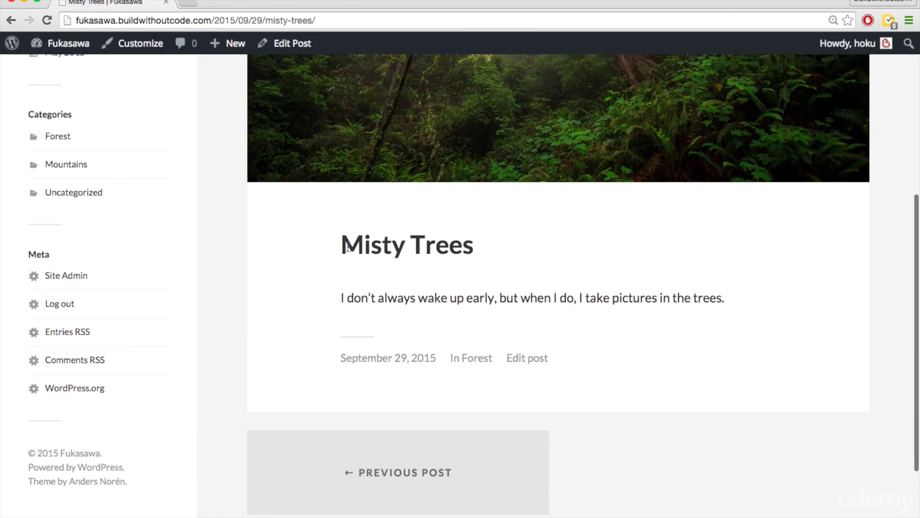
{"action": "triple_click", "coordinate": [346, 246]}
{"action": "triple_click", "coordinate": [367, 296]}
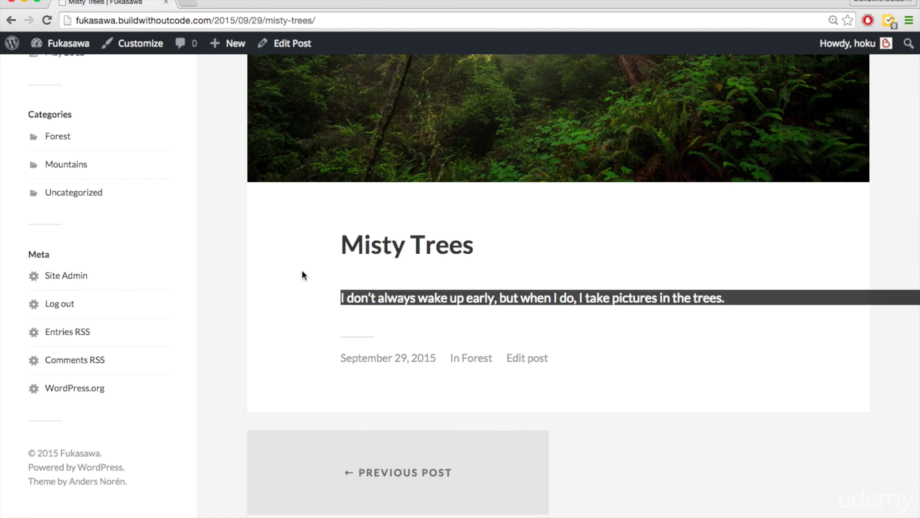
{"action": "left_click", "coordinate": [303, 271]}
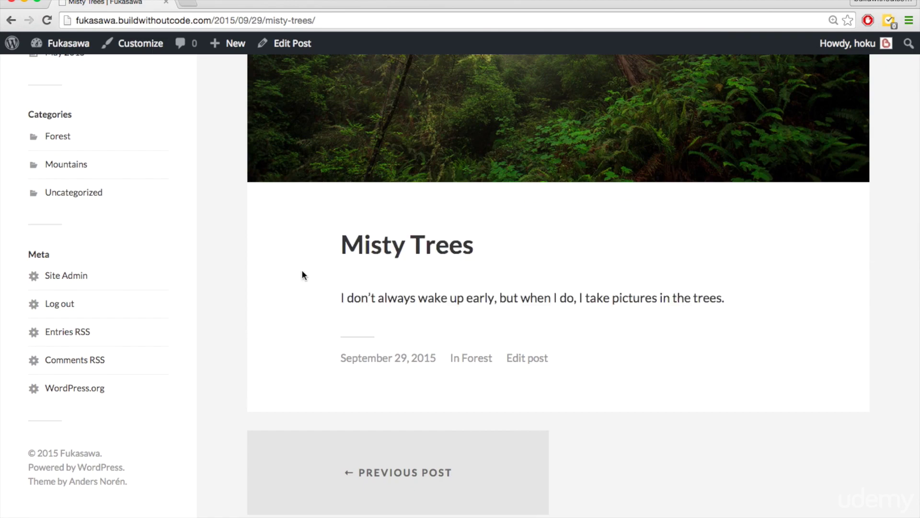
{"action": "scroll", "coordinate": [302, 271], "scroll_direction": "up", "scroll_amount": 5}
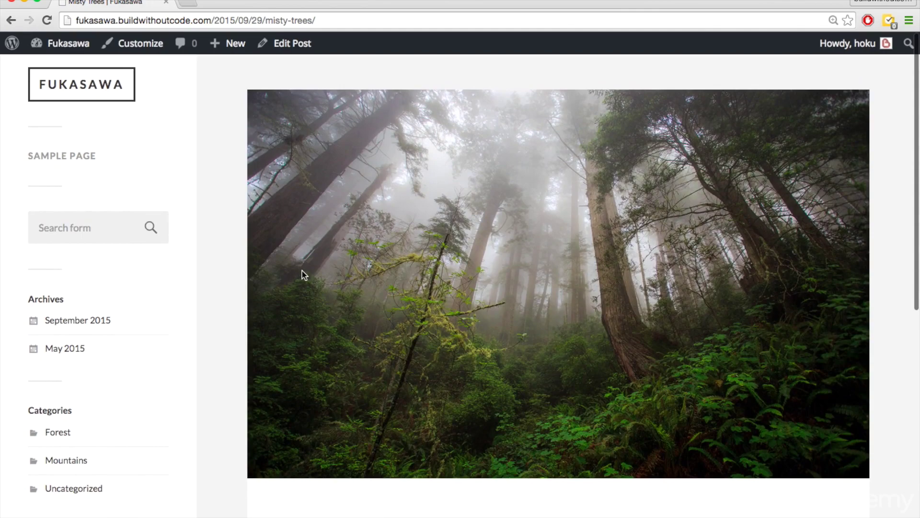